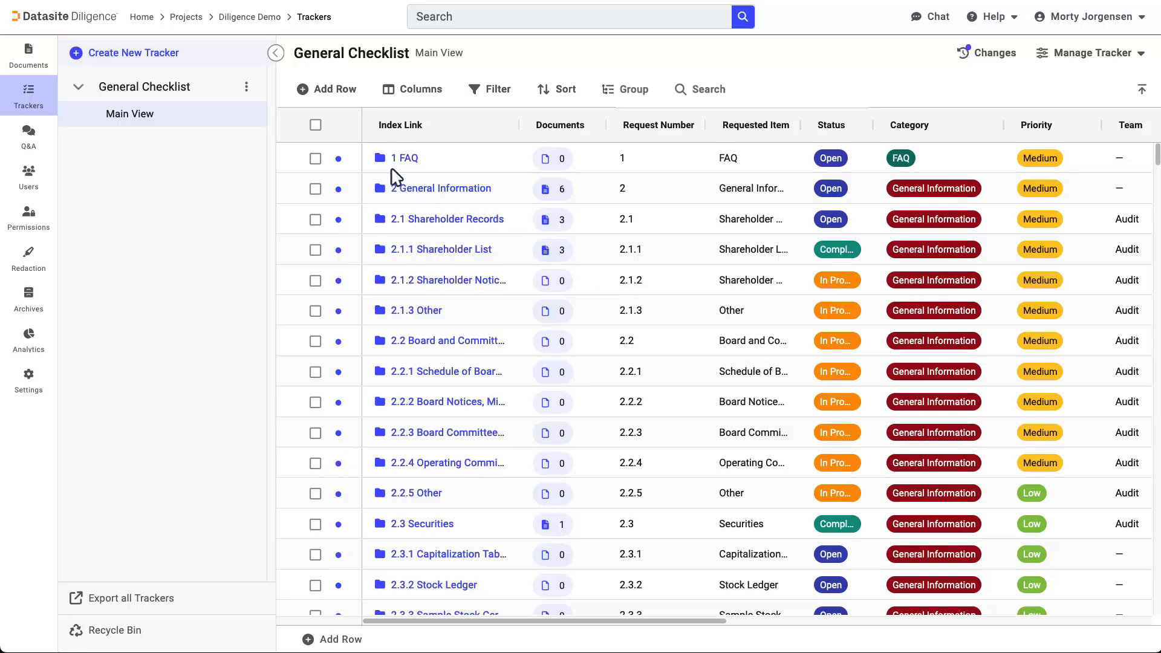
Create a tracker by copying the Datasite template Due Diligence Checklist into the project and open its Main View
{"action": "left_click", "coordinate": [145, 55]}
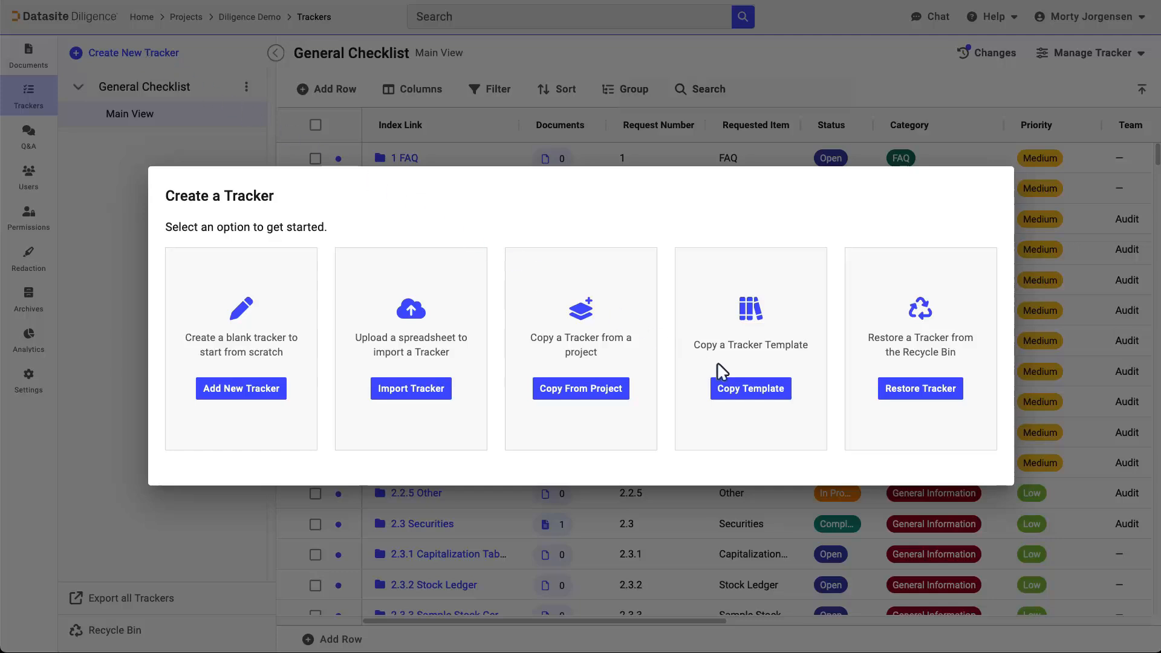
{"action": "left_click", "coordinate": [757, 388]}
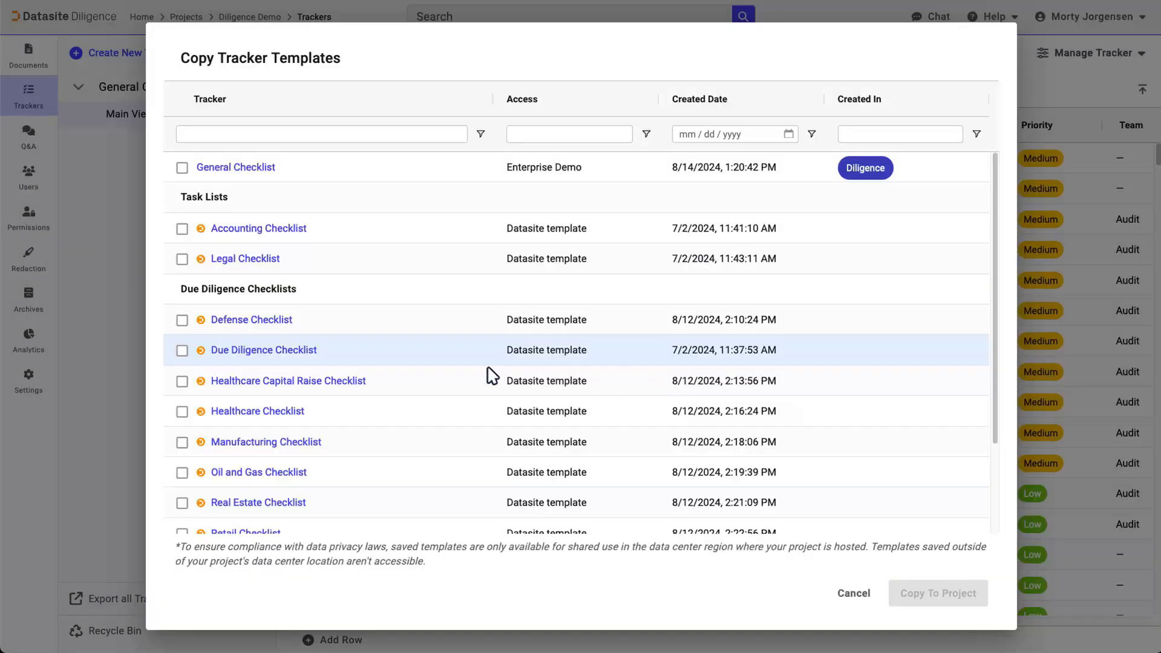
{"action": "left_click", "coordinate": [182, 350]}
{"action": "left_click", "coordinate": [951, 591]}
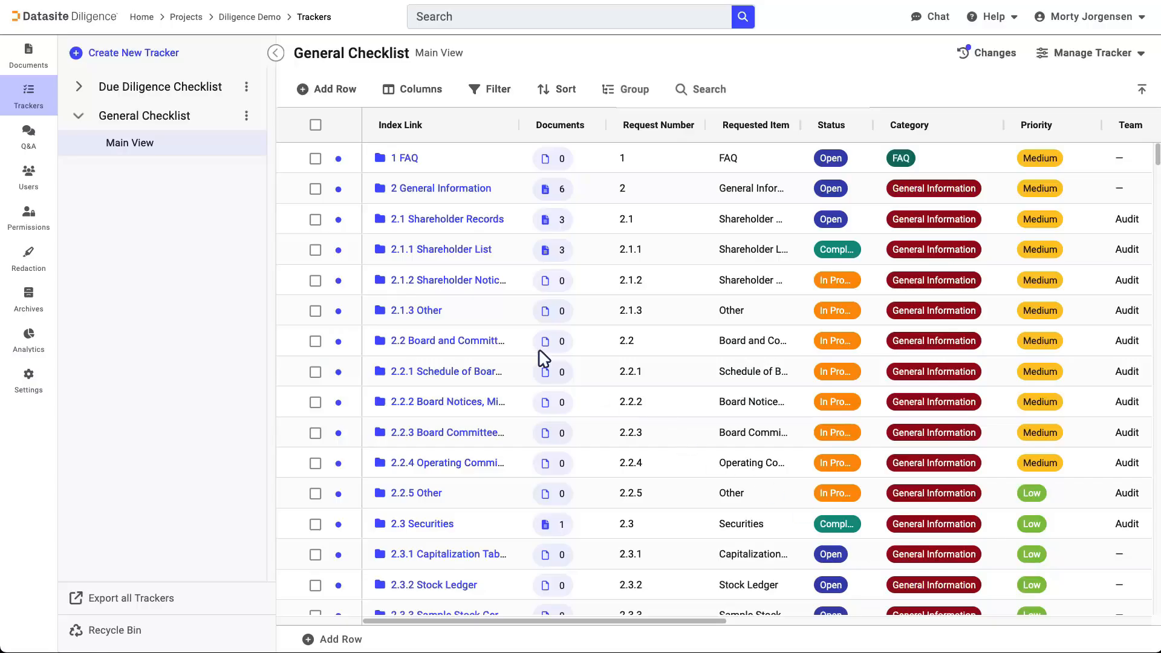
{"action": "left_click", "coordinate": [78, 88]}
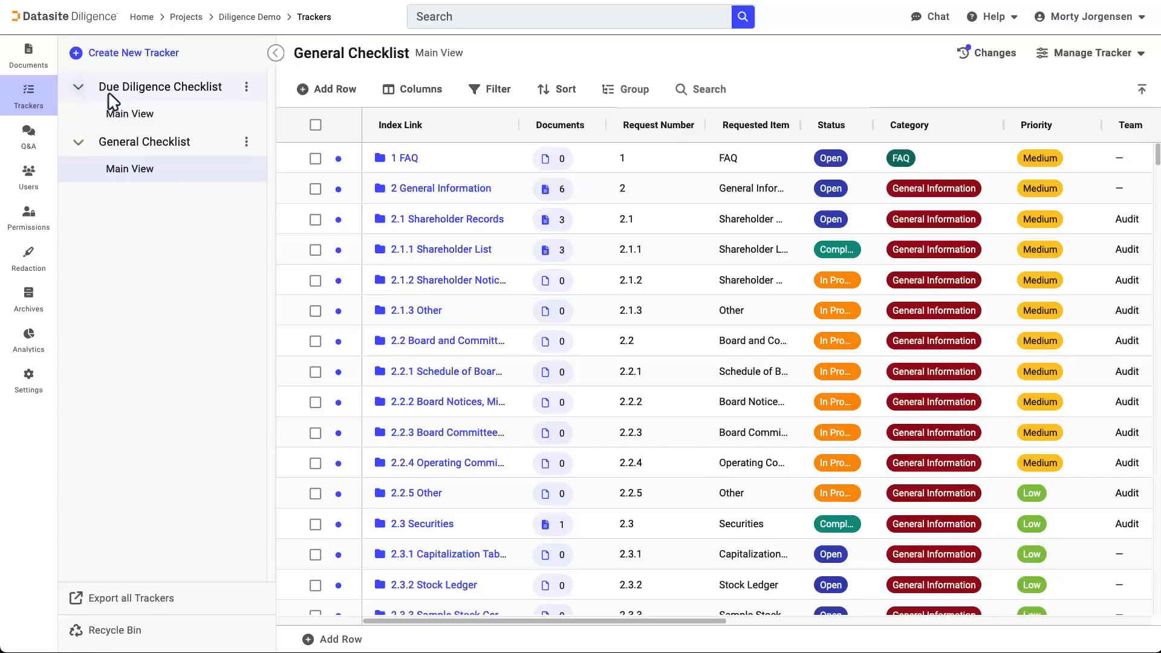
{"action": "left_click", "coordinate": [156, 115]}
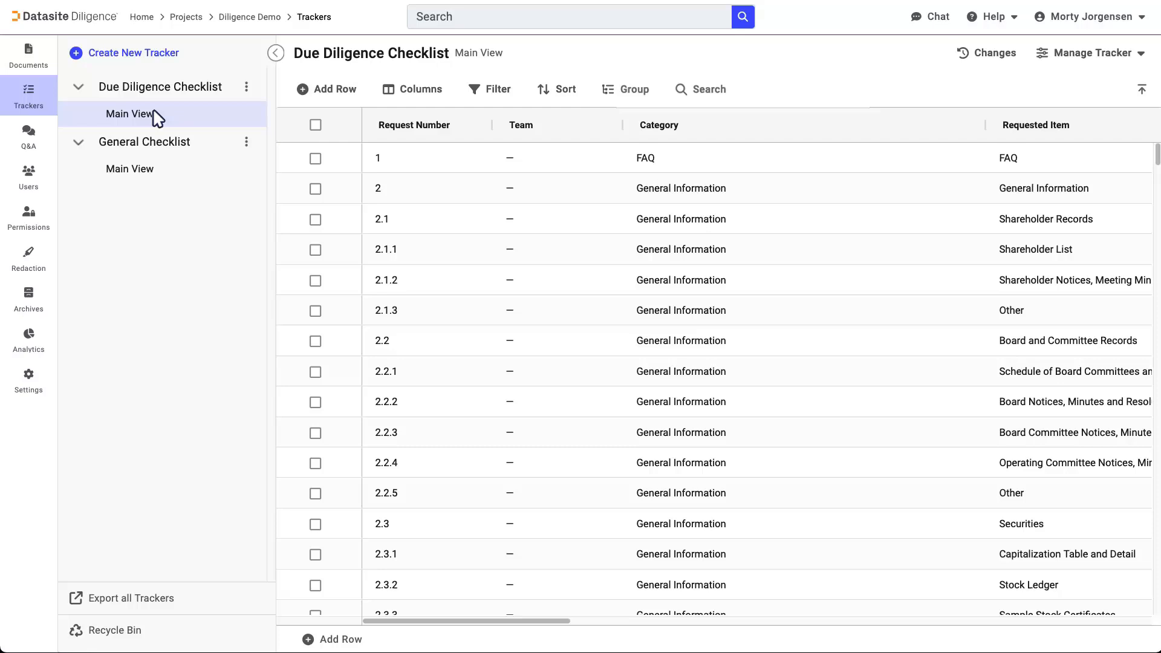
Recycle the Due Diligence Checklist tracker and confirm its removal from the project
{"action": "left_click", "coordinate": [247, 87]}
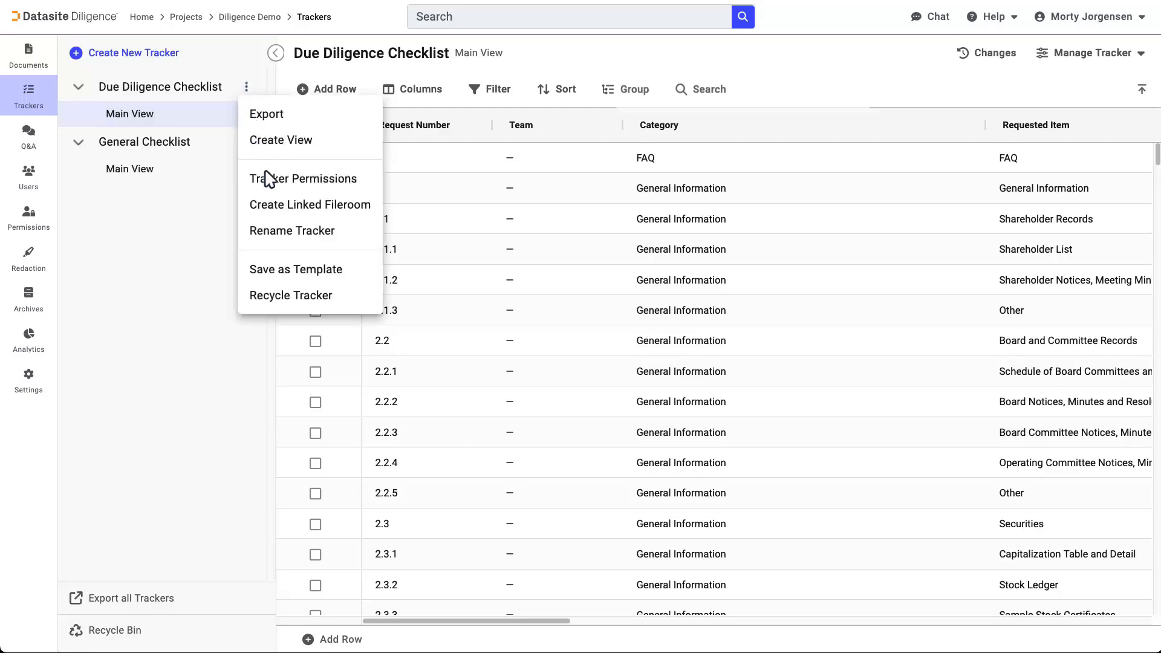
{"action": "left_click", "coordinate": [290, 297]}
{"action": "left_click", "coordinate": [748, 390]}
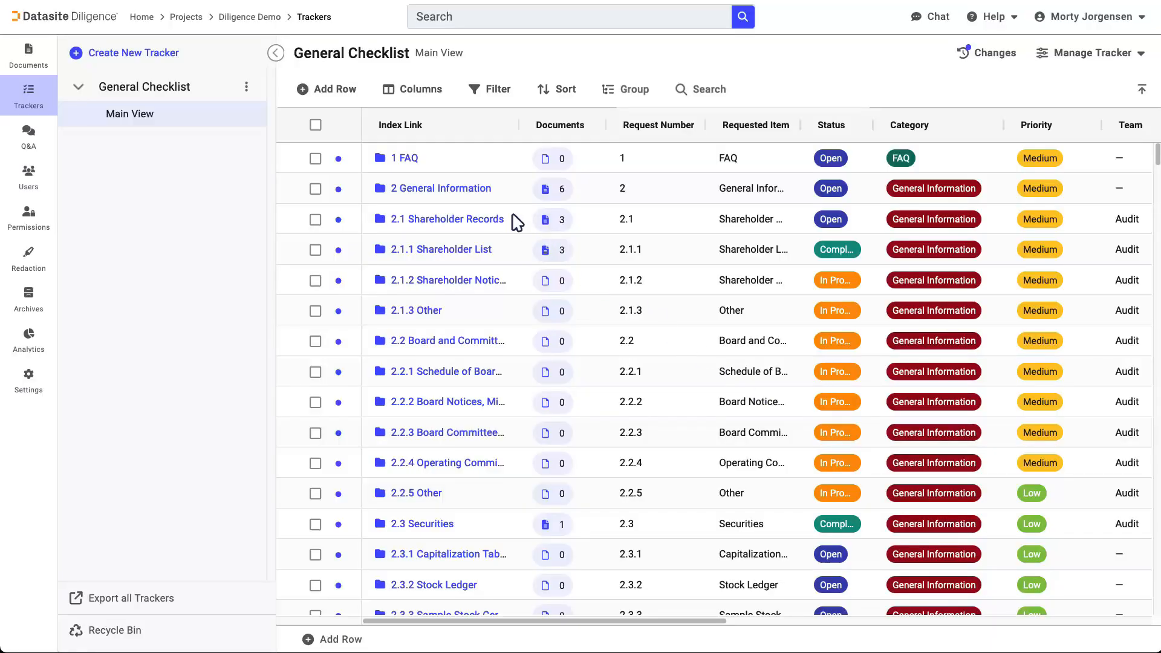
Add a row to the General Checklist with request number 12.13.7 and requested item Demo
{"action": "left_click", "coordinate": [329, 91]}
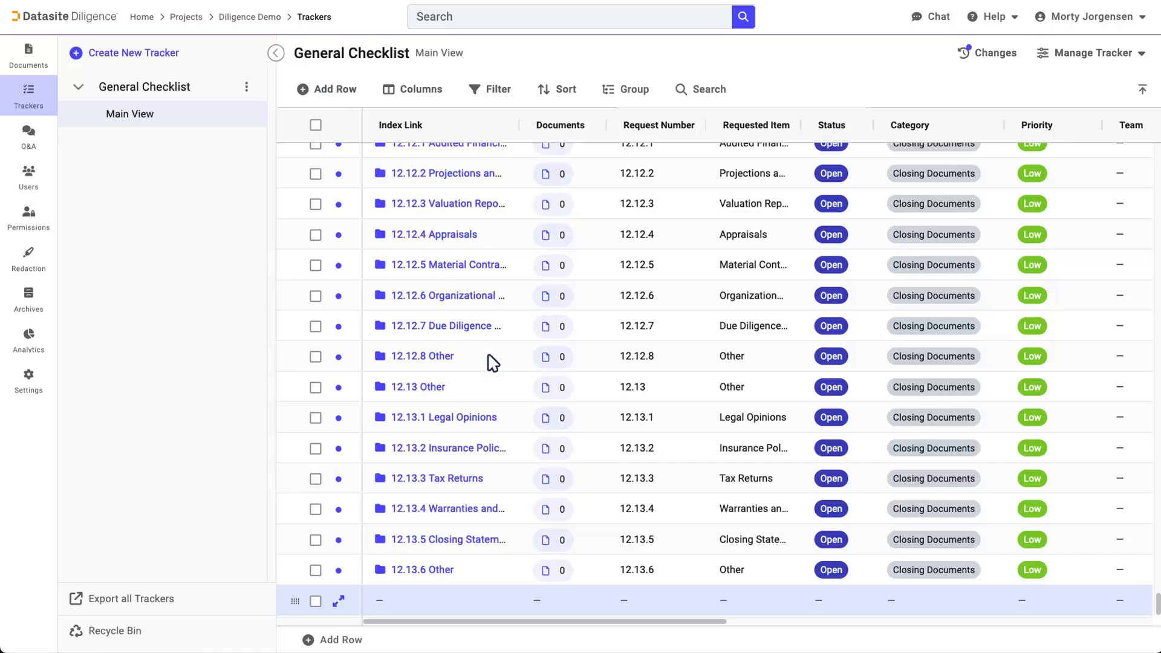
{"action": "left_click", "coordinate": [635, 599]}
{"action": "type", "text": "12.1"}
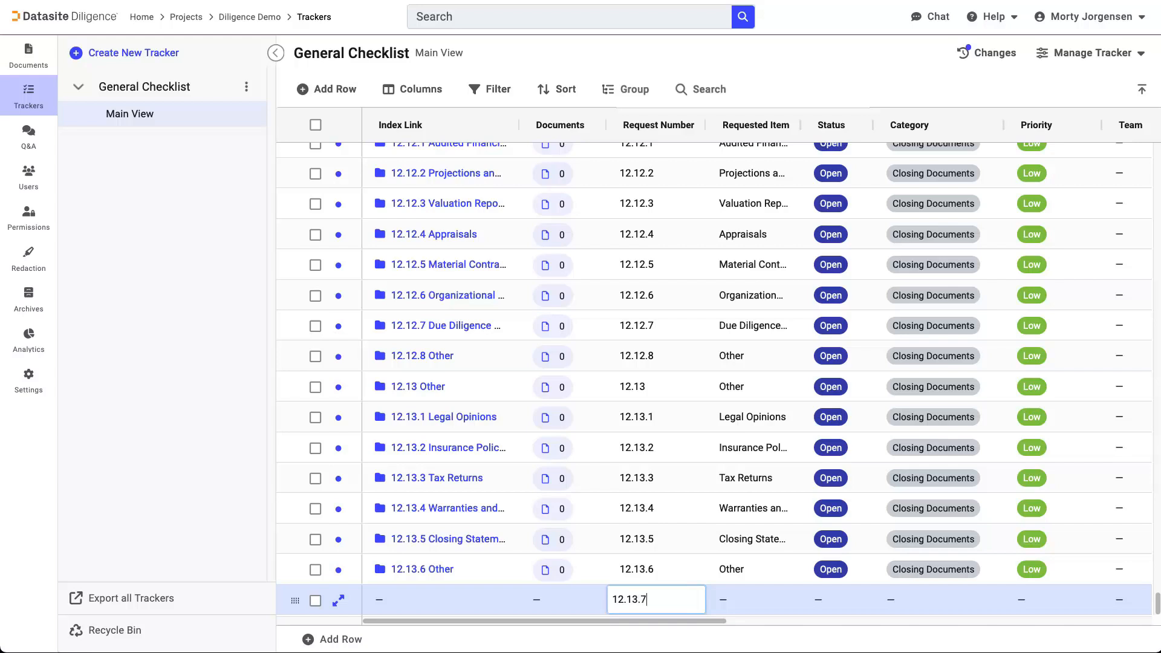
{"action": "type", "text": "3.7"}
{"action": "left_click", "coordinate": [739, 599]}
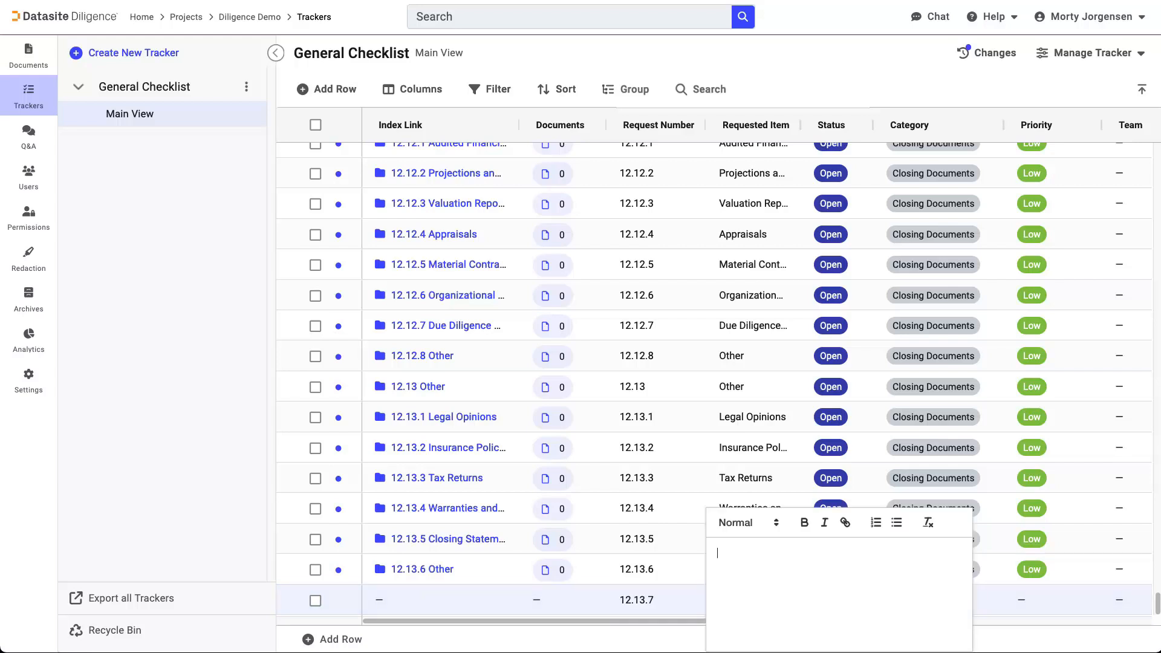
{"action": "type", "text": "Demo"}
{"action": "left_click", "coordinate": [843, 596]}
Set the Demo row's status to Open, category to Closing Documents and priority to Low
{"action": "left_click", "coordinate": [843, 596]}
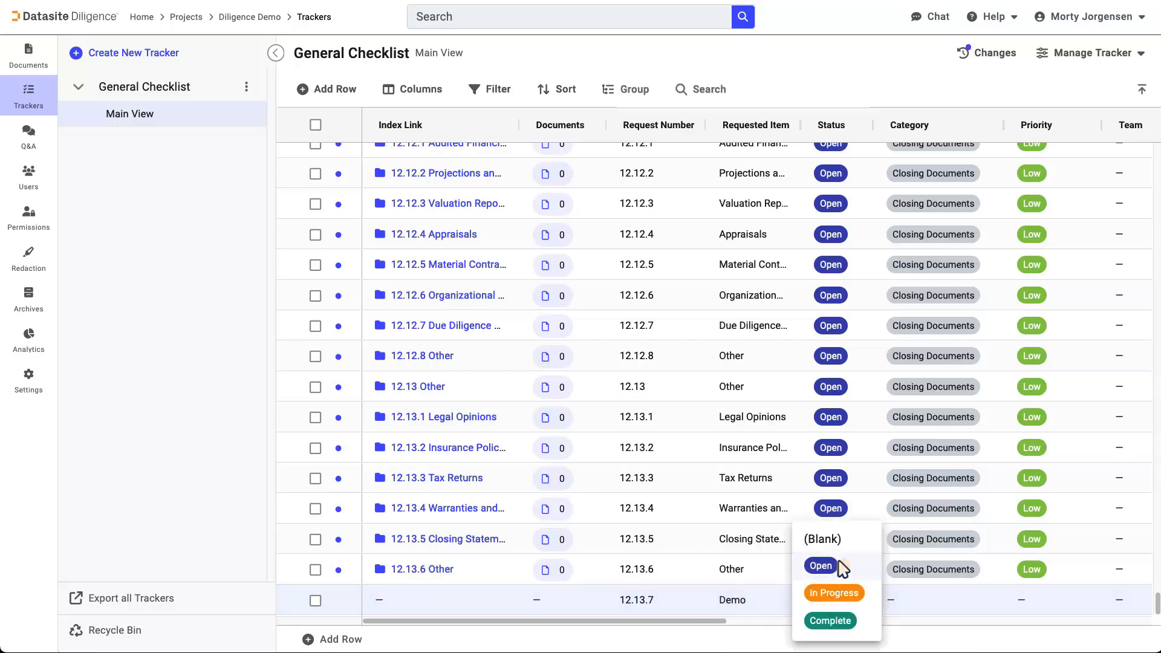
{"action": "left_click", "coordinate": [837, 566]}
{"action": "left_click", "coordinate": [934, 598]}
{"action": "left_click", "coordinate": [929, 589]}
{"action": "left_click", "coordinate": [1031, 600]}
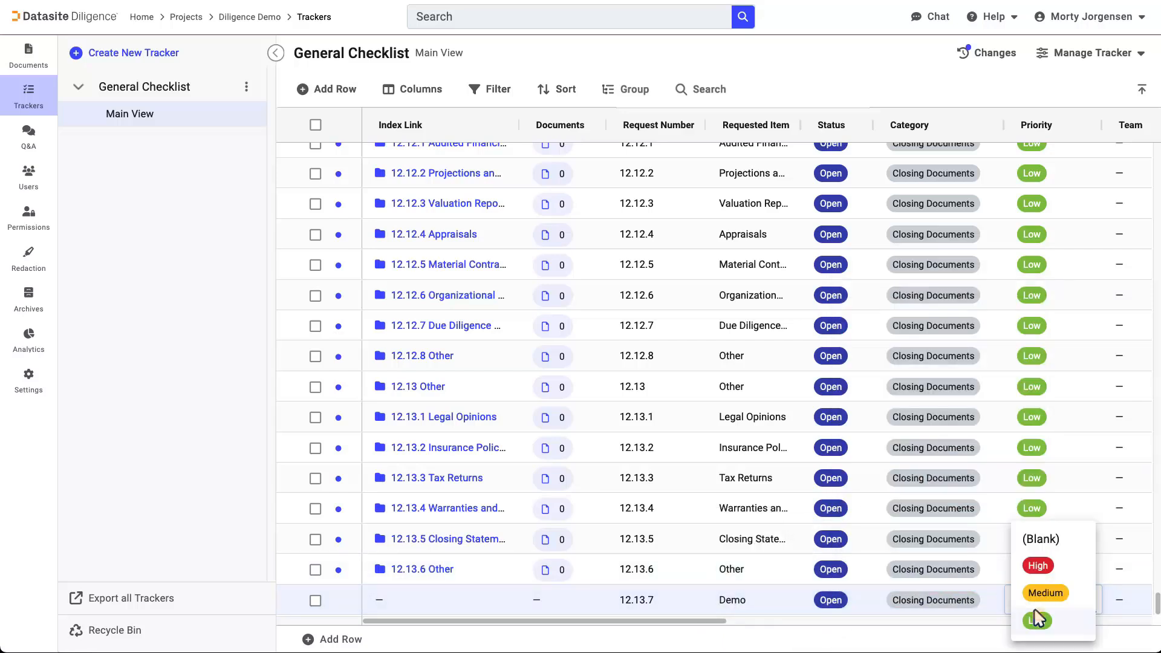
{"action": "left_click", "coordinate": [1034, 616]}
Update the General Checklist's linked fileroom to include the new Demo row
{"action": "left_click", "coordinate": [1140, 54]}
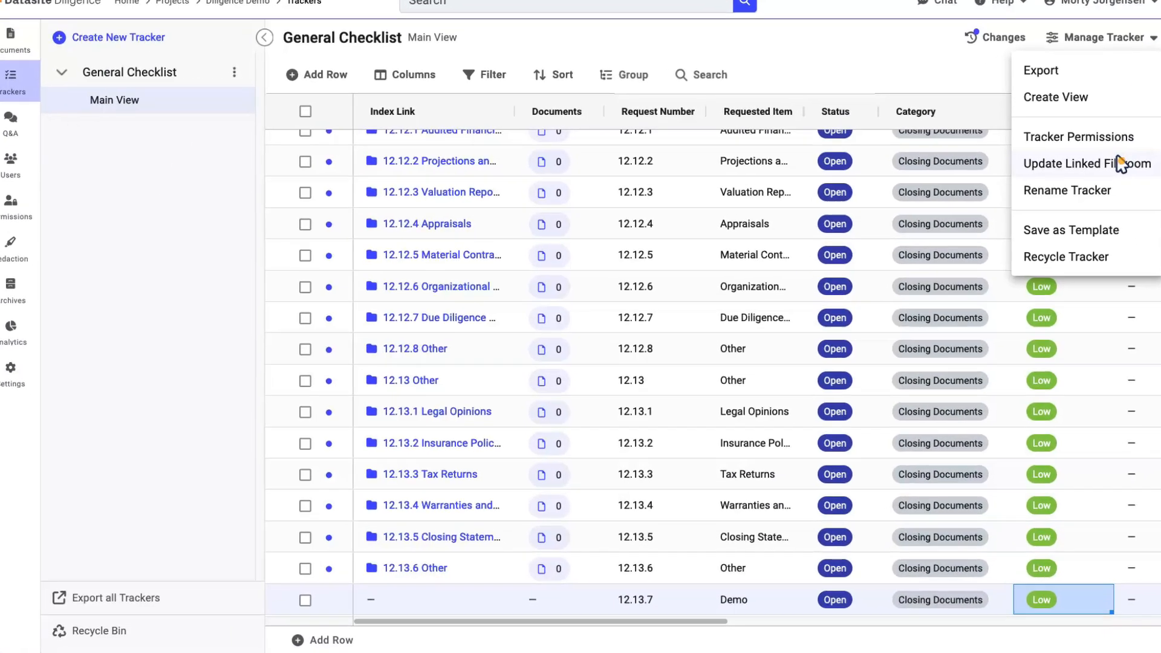
{"action": "left_click", "coordinate": [1108, 176]}
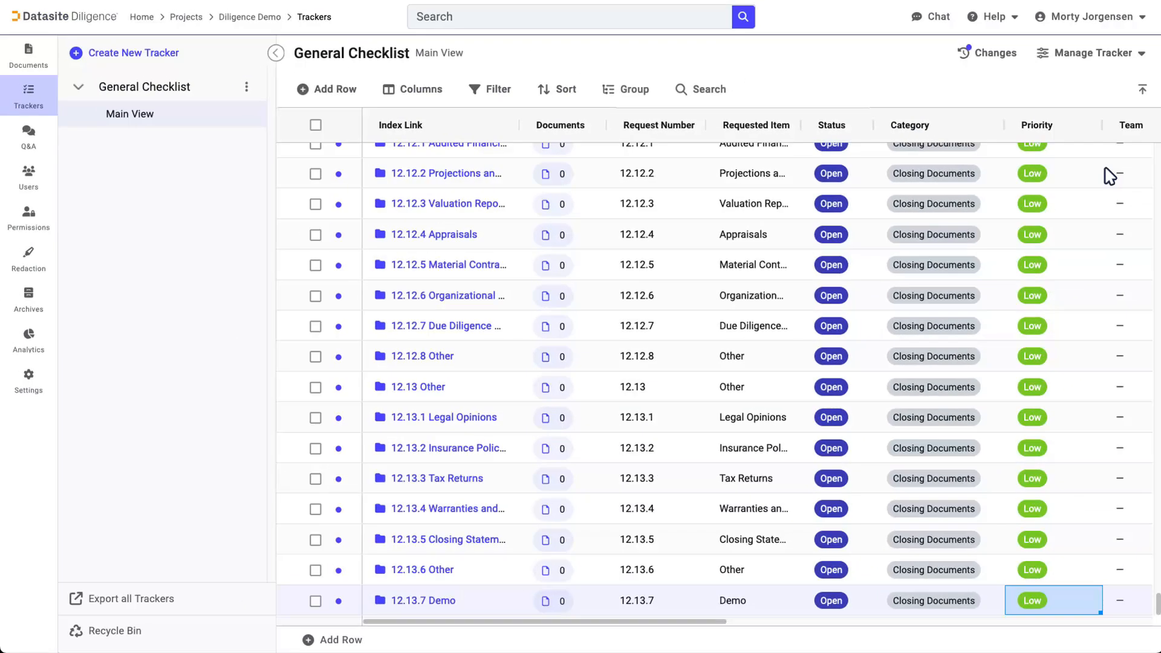
Add a column of type Permissions named Permissions to the General Checklist
{"action": "key", "text": "Home"}
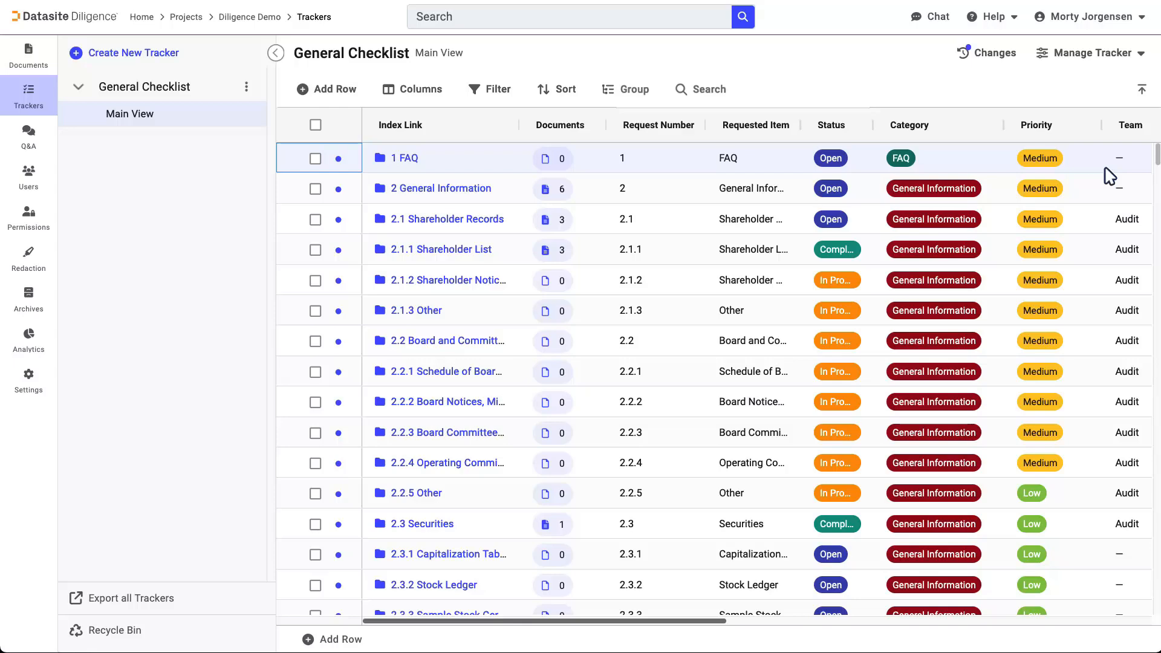
{"action": "left_click", "coordinate": [966, 620]}
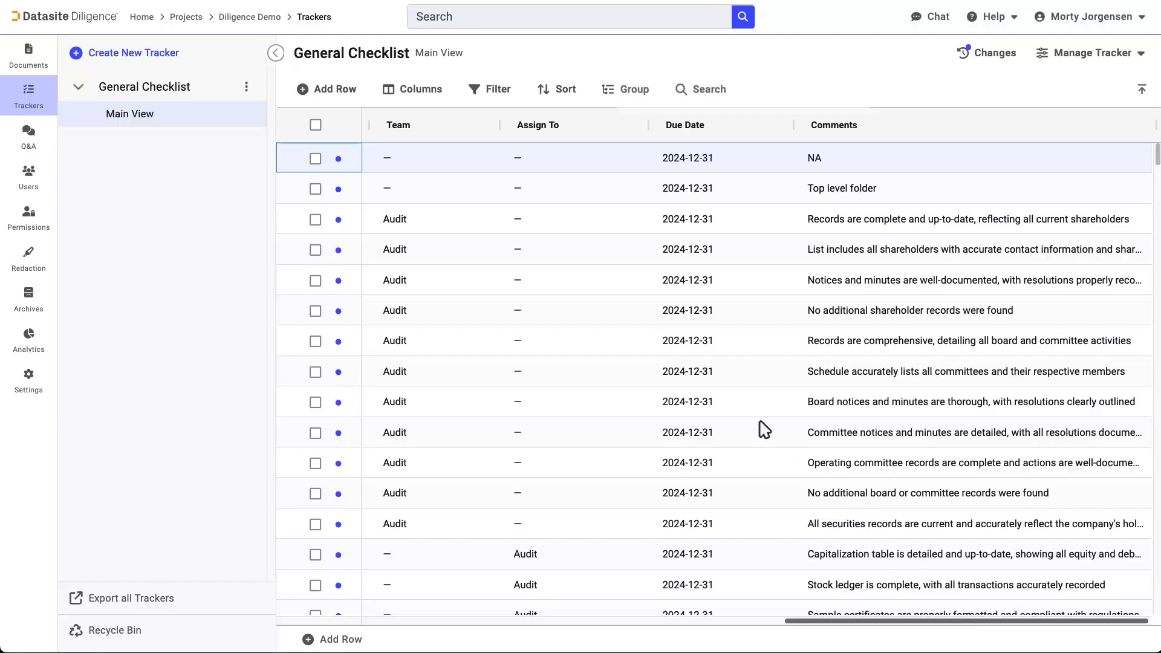
{"action": "left_click", "coordinate": [411, 89]}
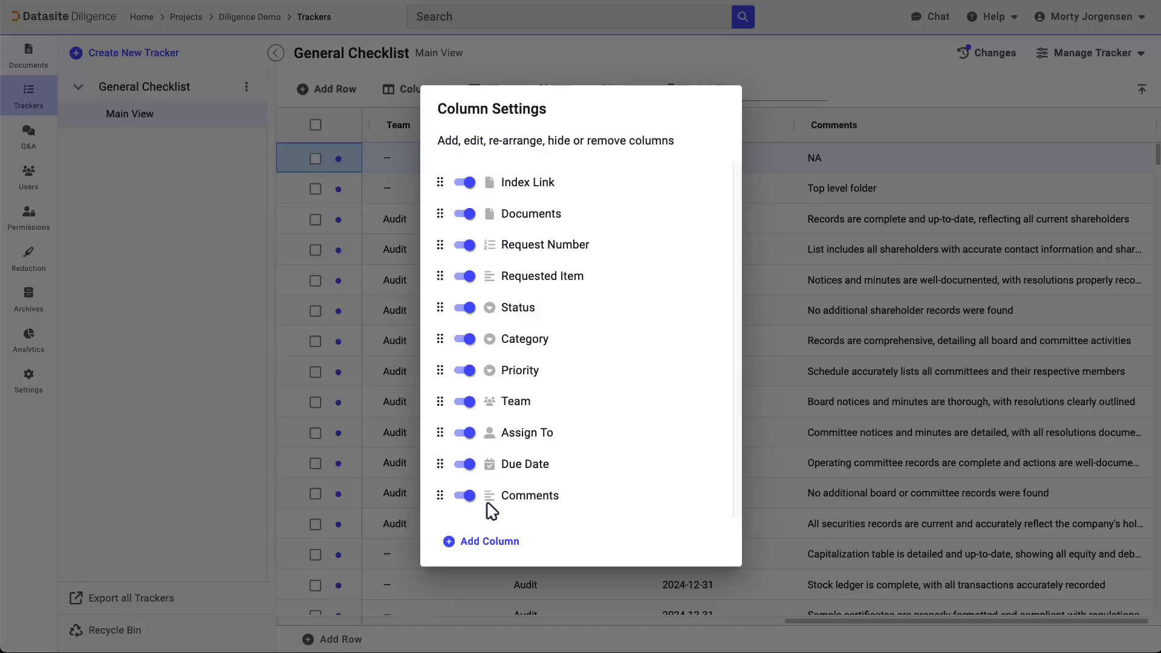
{"action": "left_click", "coordinate": [499, 540]}
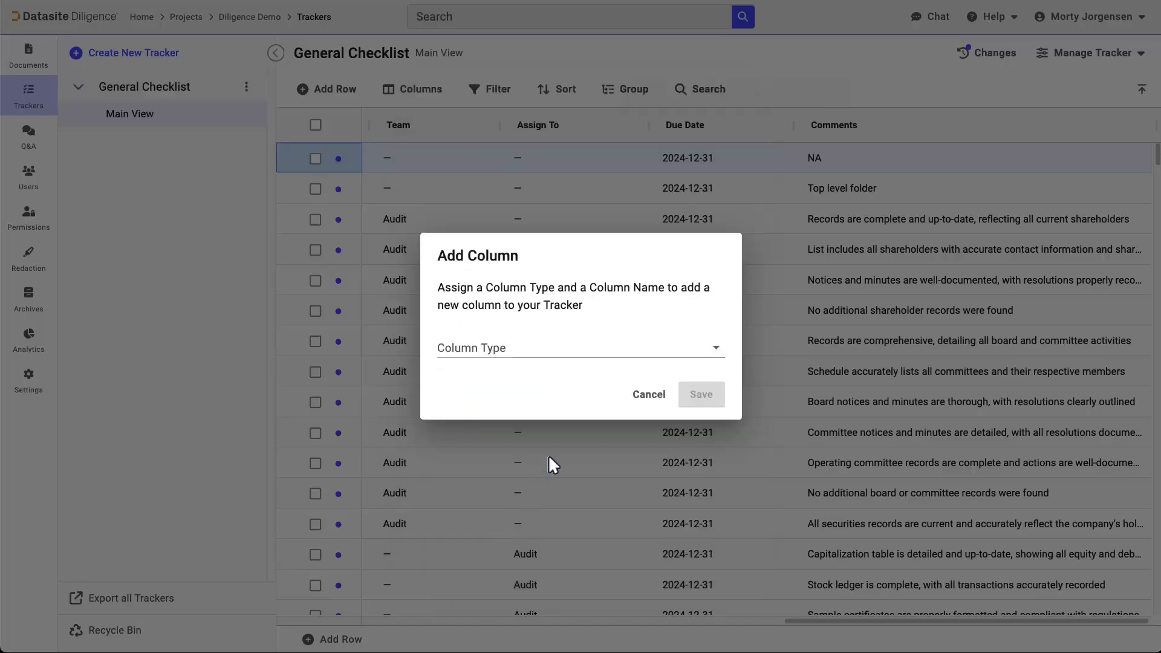
{"action": "left_click", "coordinate": [635, 350]}
{"action": "scroll", "coordinate": [721, 400], "scroll_direction": "down", "scroll_amount": 2}
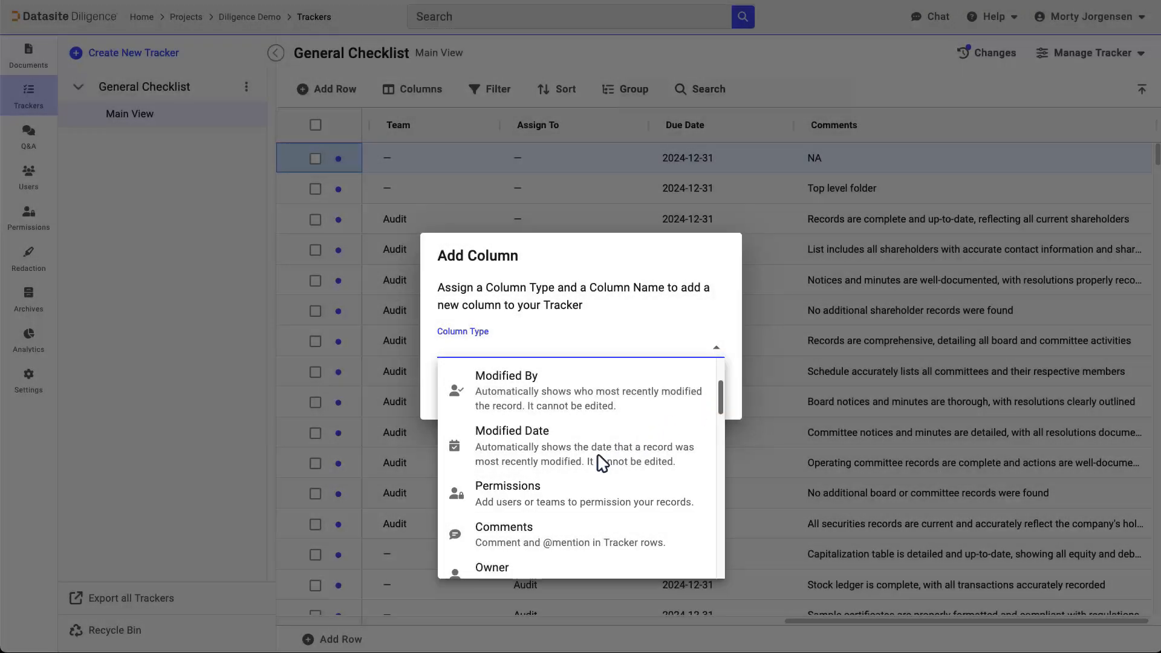
{"action": "left_click", "coordinate": [538, 487]}
{"action": "left_click", "coordinate": [452, 366]}
{"action": "type", "text": "Per"}
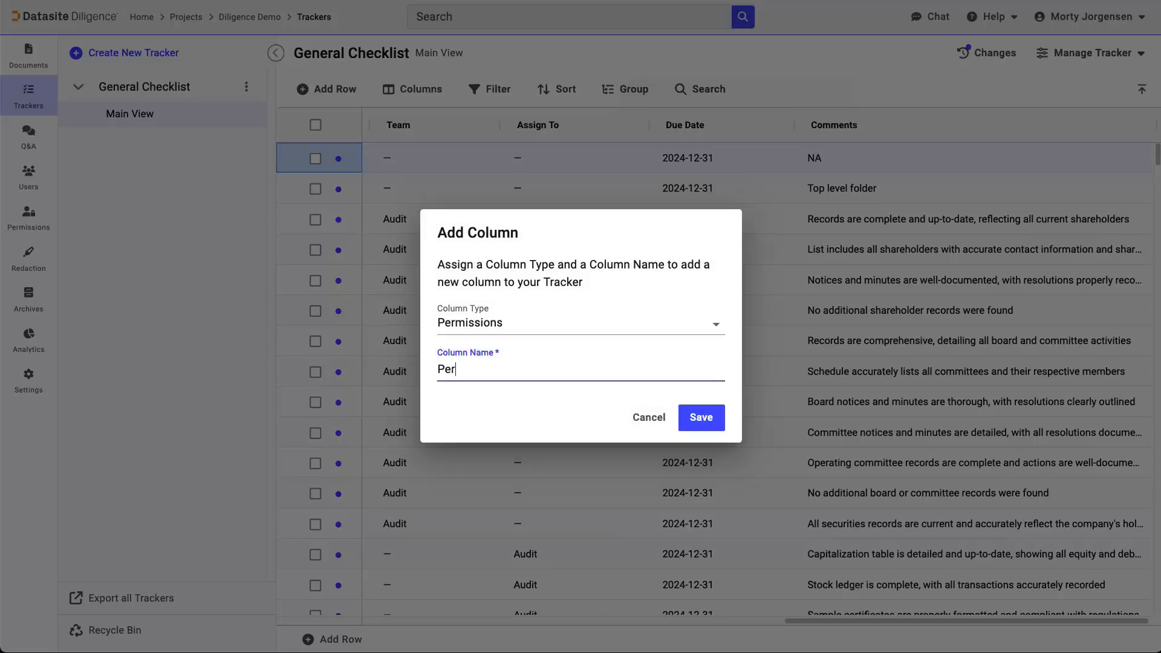
{"action": "type", "text": "missions"}
{"action": "left_click", "coordinate": [702, 417]}
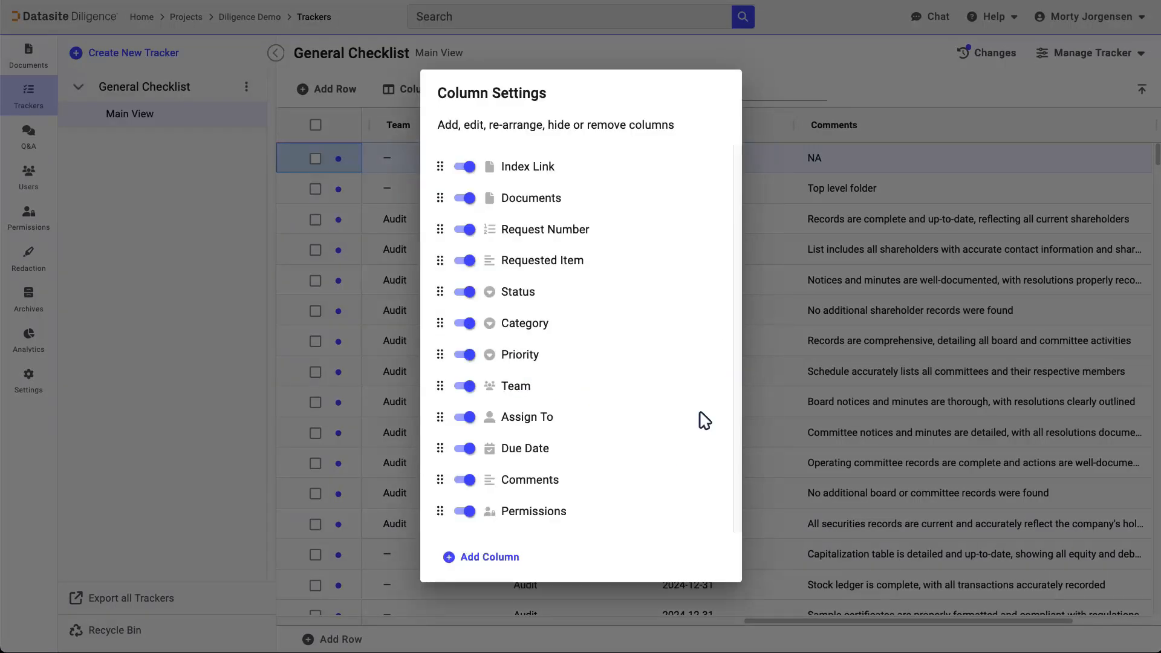
Hide the Comments column and close the column settings
{"action": "left_click", "coordinate": [466, 479]}
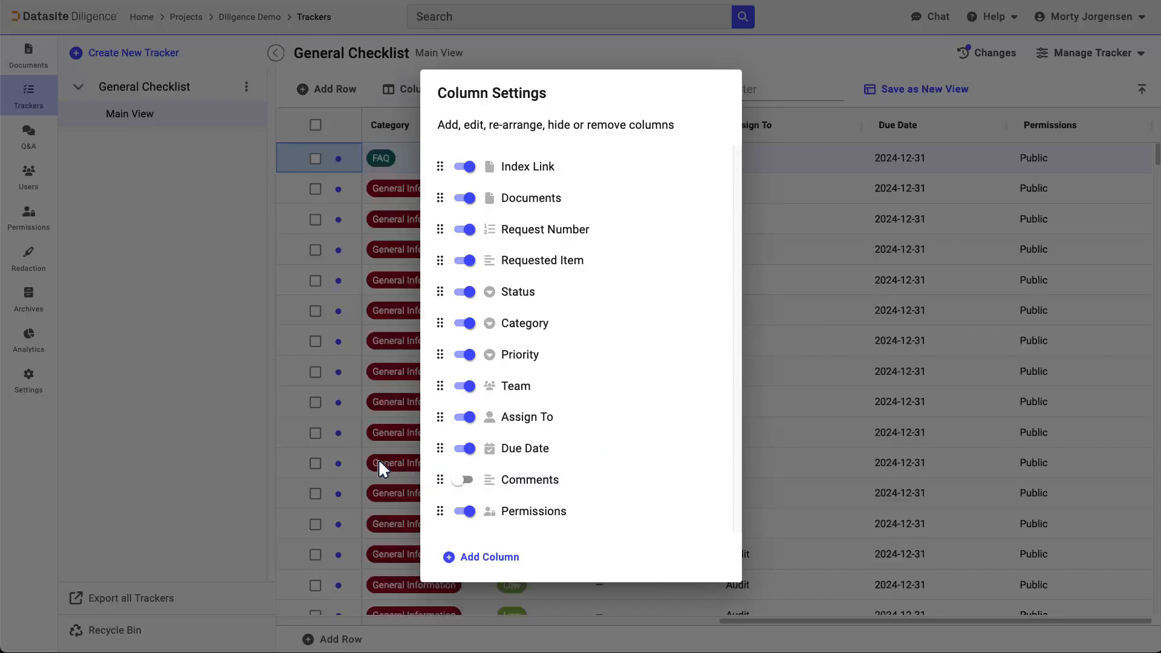
{"action": "left_click", "coordinate": [179, 436]}
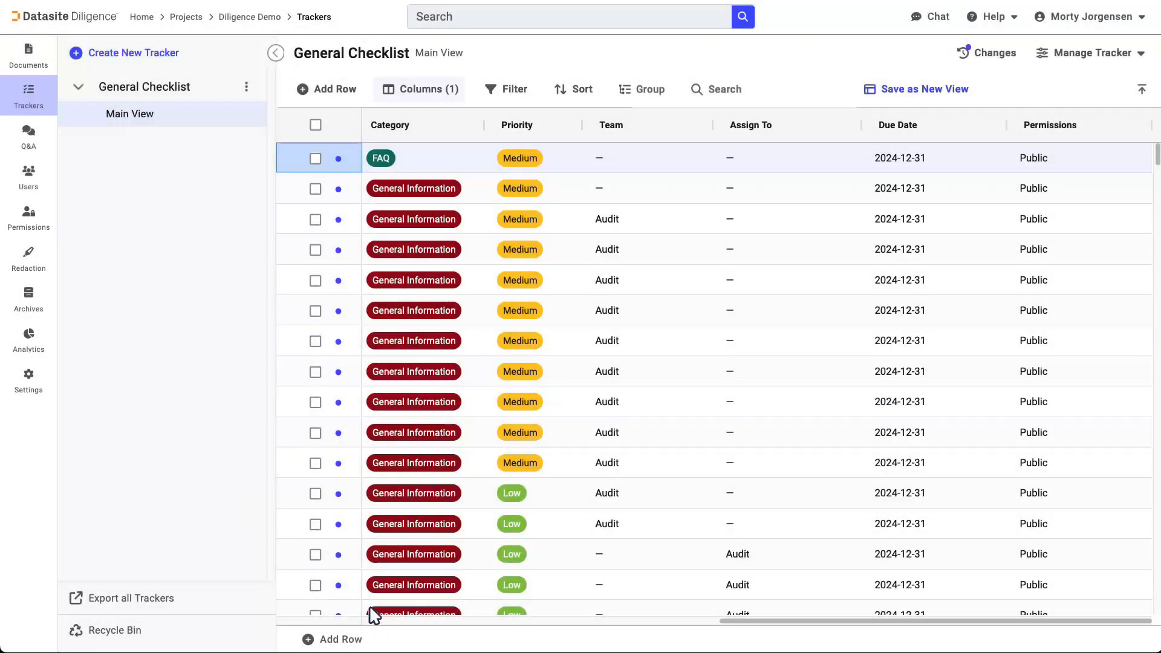
Filter the General Checklist to rows whose Status is Open, and remove that filter again
{"action": "left_click", "coordinate": [384, 621]}
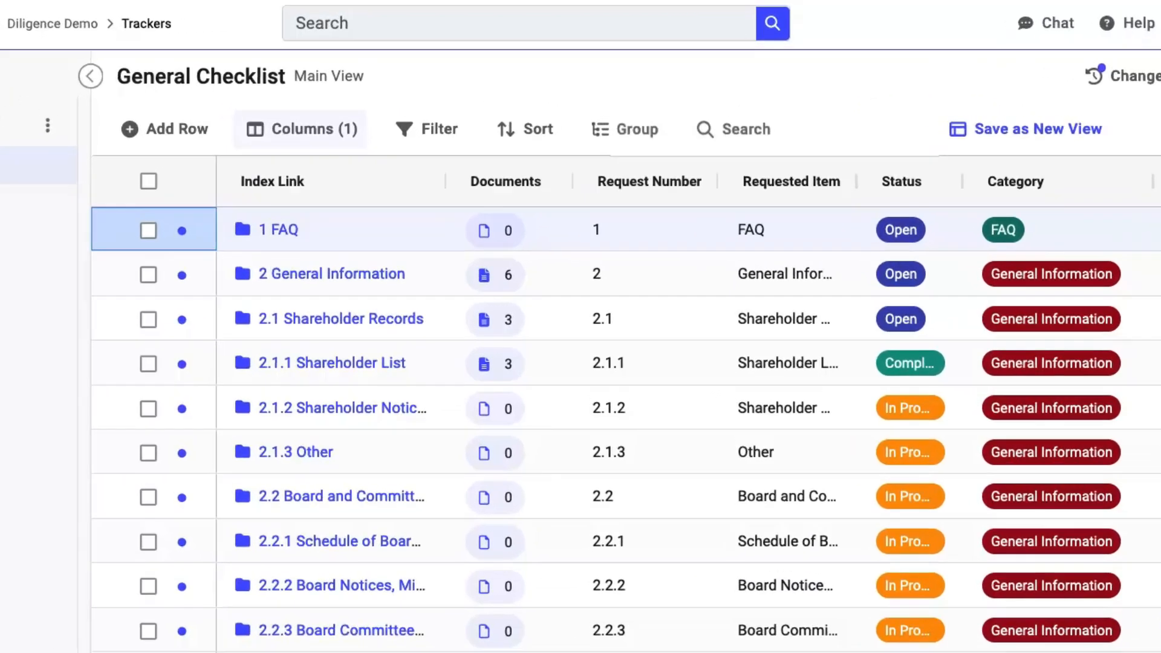
{"action": "left_click", "coordinate": [438, 136]}
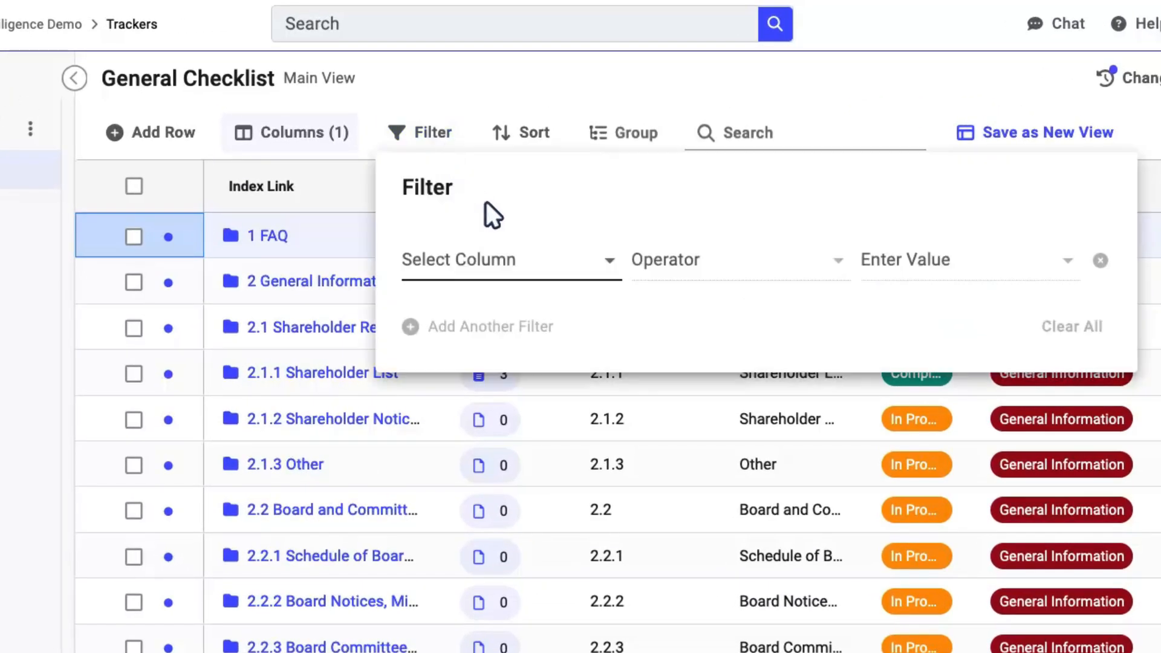
{"action": "left_click", "coordinate": [523, 258]}
{"action": "left_click", "coordinate": [507, 426]}
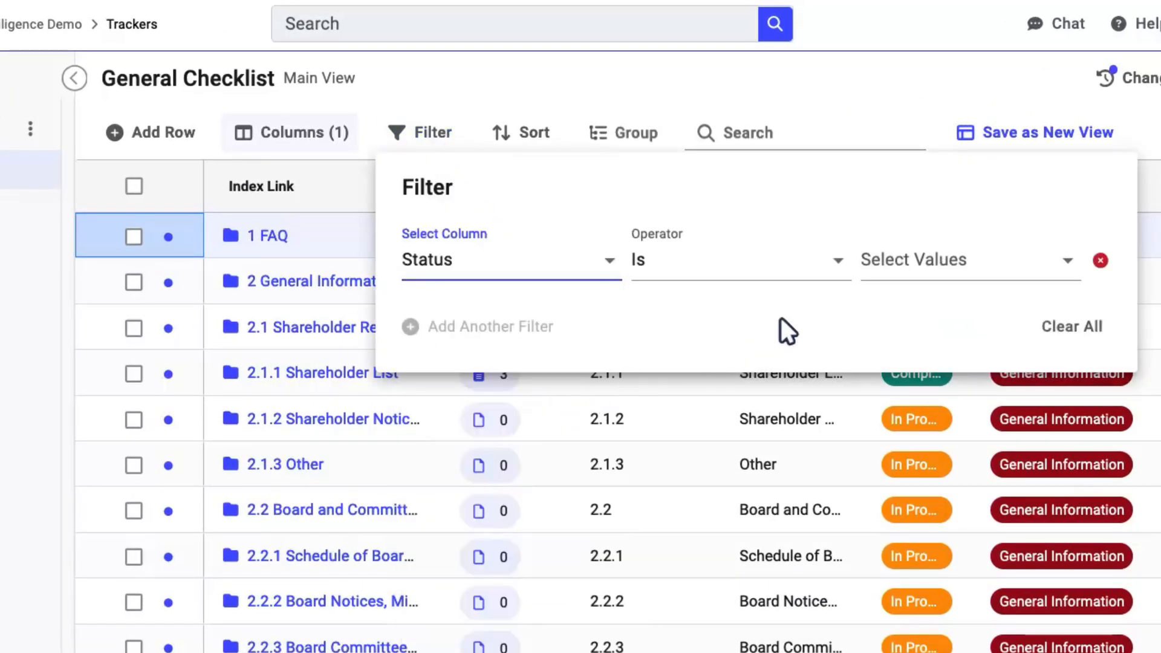
{"action": "left_click", "coordinate": [967, 261]}
{"action": "left_click", "coordinate": [892, 378]}
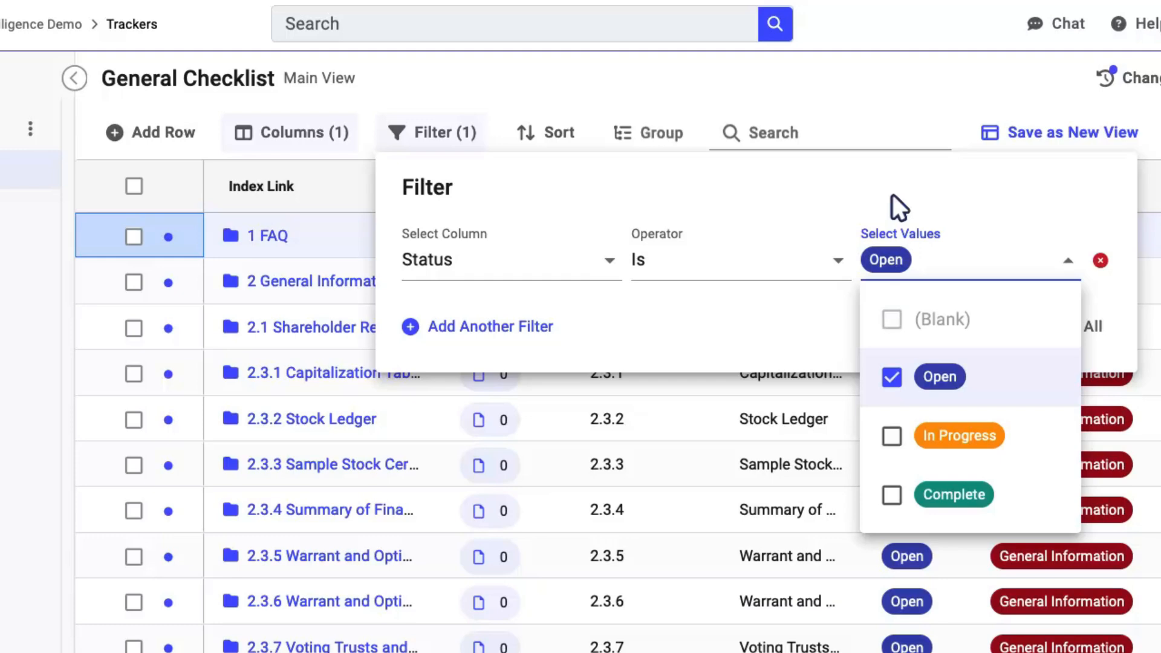
{"action": "left_click", "coordinate": [901, 93]}
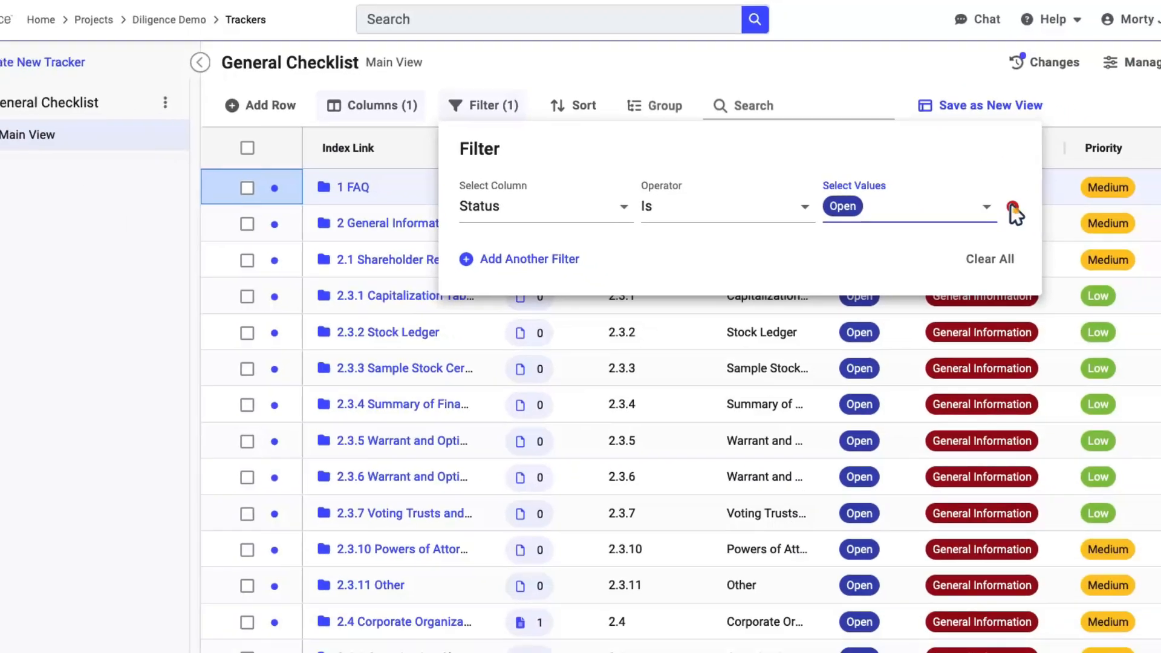
{"action": "left_click", "coordinate": [1101, 260]}
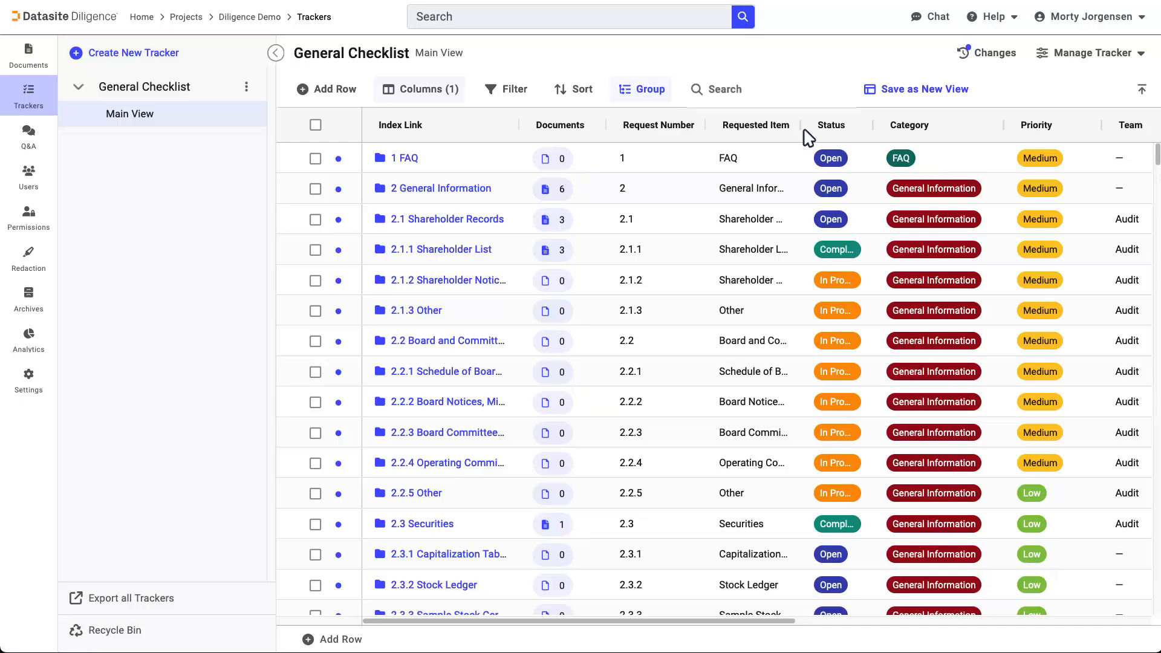
Group the General Checklist rows by Priority and expand the High group
{"action": "left_click", "coordinate": [655, 95]}
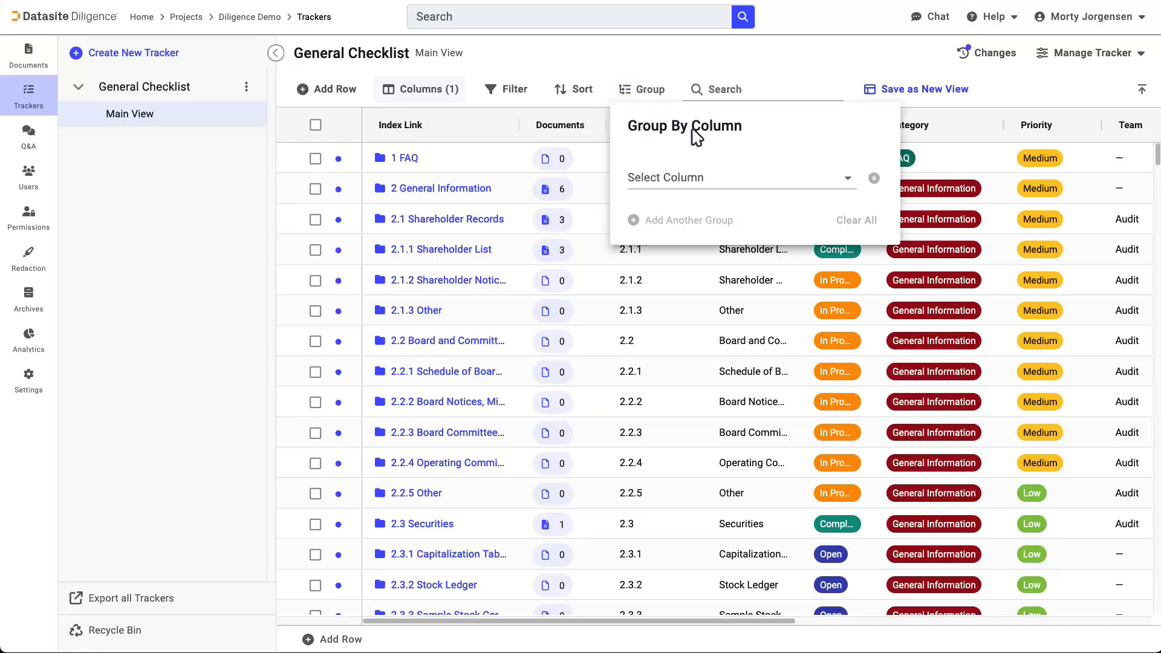
{"action": "left_click", "coordinate": [735, 177]}
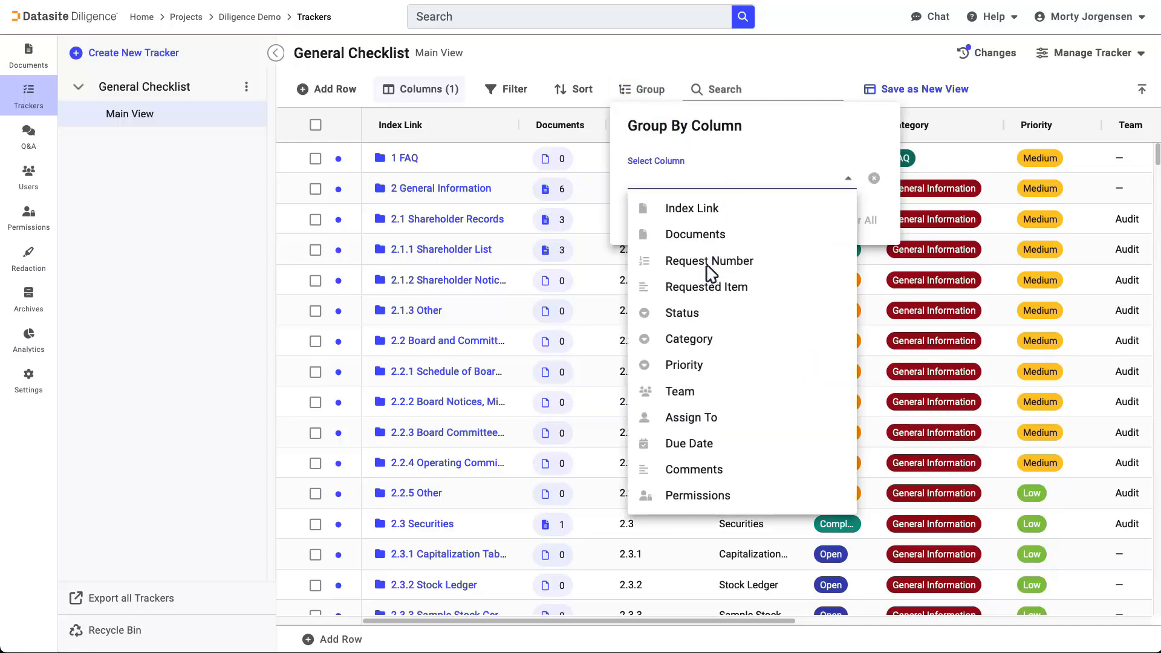
{"action": "left_click", "coordinate": [681, 364]}
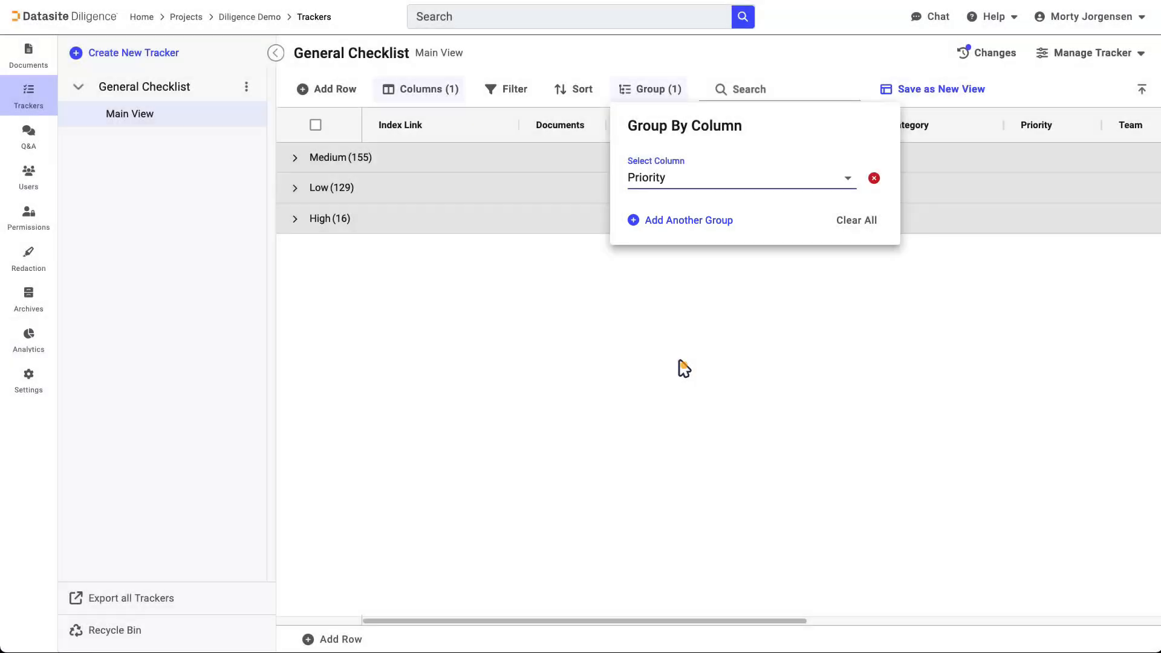
{"action": "left_click", "coordinate": [681, 365]}
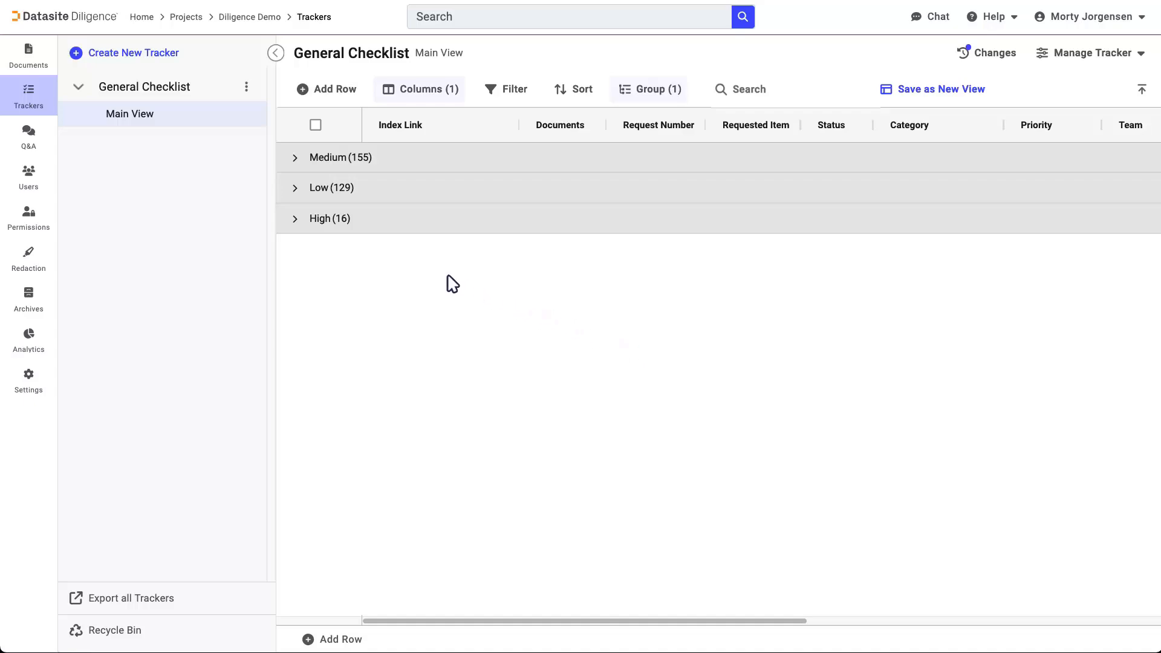
{"action": "left_click", "coordinate": [296, 220]}
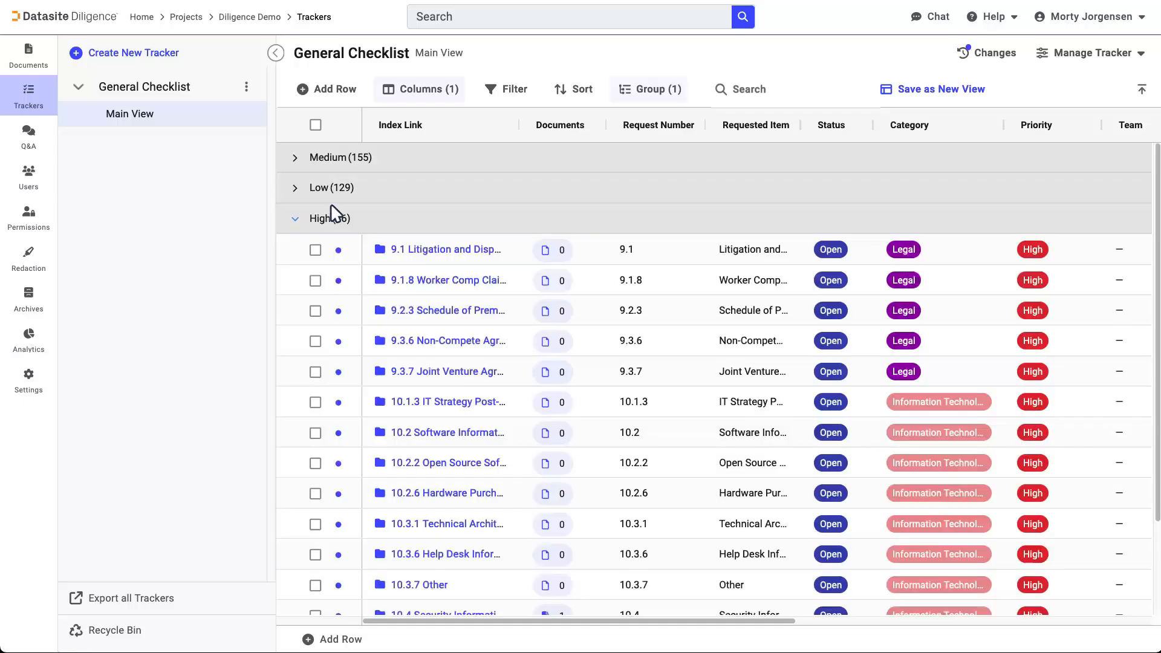
Clear all grouping from the General Checklist
{"action": "left_click", "coordinate": [668, 89]}
{"action": "left_click", "coordinate": [859, 217]}
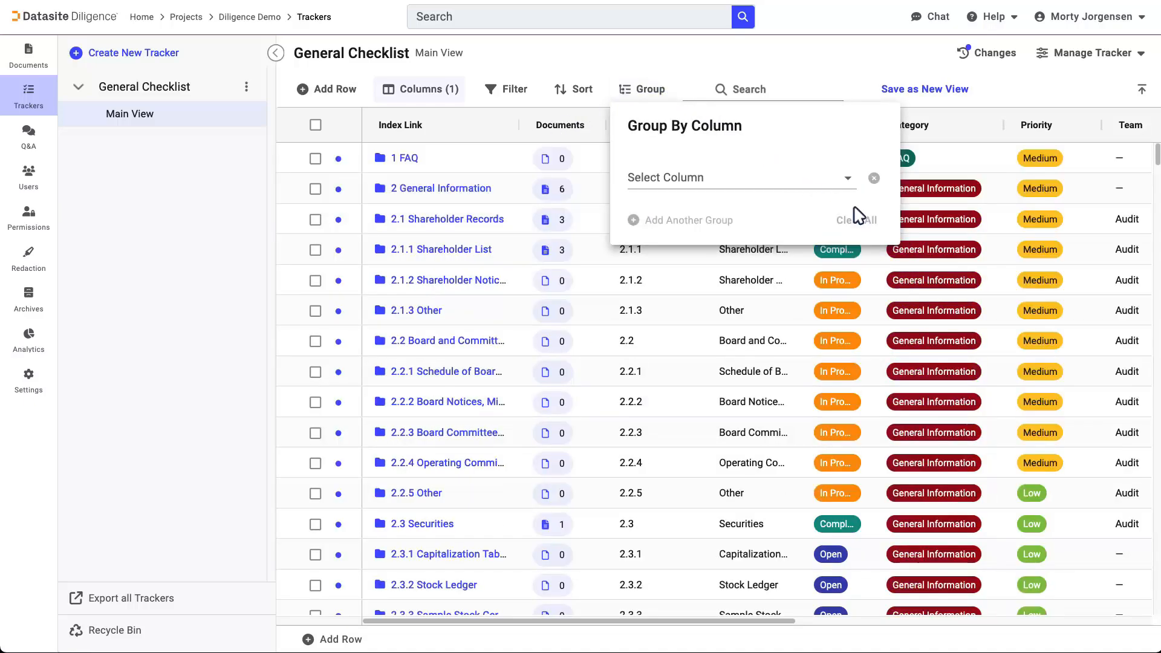
Start saving the General Checklist as a new view and hide its Requested Item column
{"action": "left_click", "coordinate": [759, 44]}
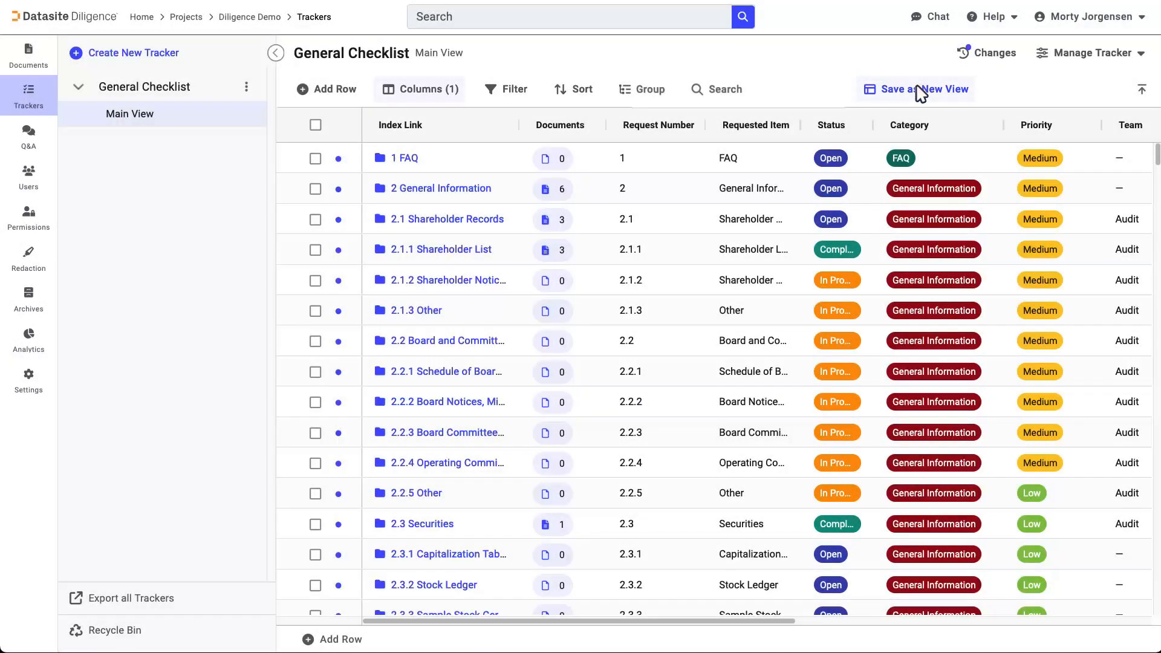
{"action": "left_click", "coordinate": [919, 92]}
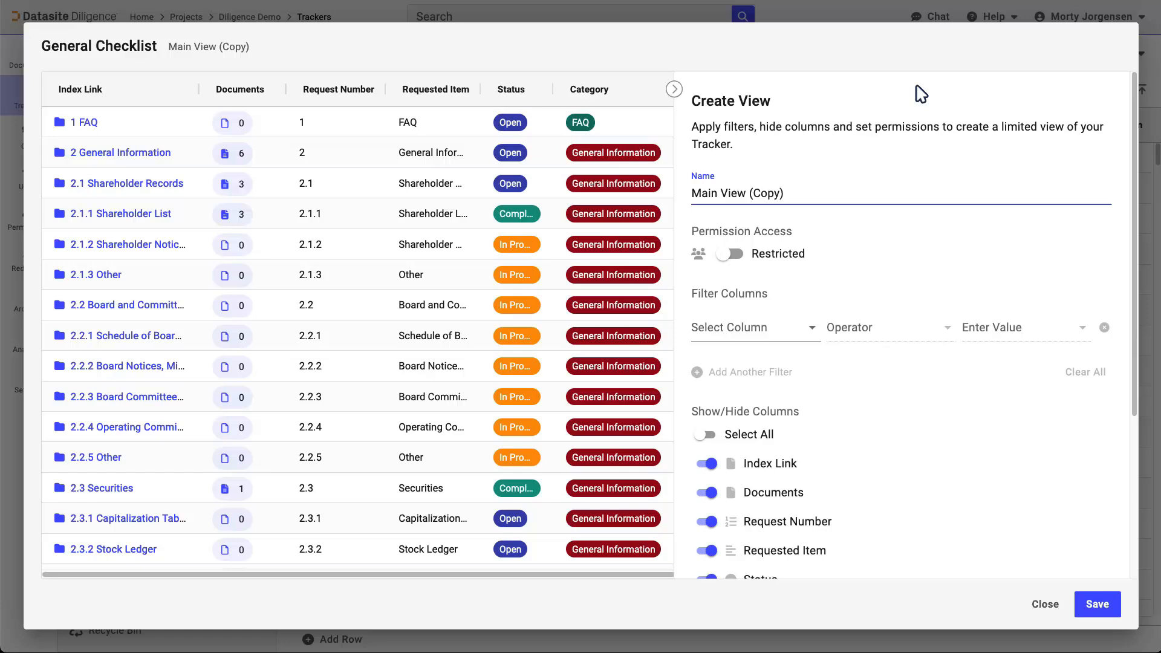
{"action": "left_click", "coordinate": [707, 550]}
Filter the new view to rows whose Status is Open
{"action": "left_click", "coordinate": [794, 330]}
{"action": "left_click", "coordinate": [743, 464]}
{"action": "left_click", "coordinate": [1016, 327]}
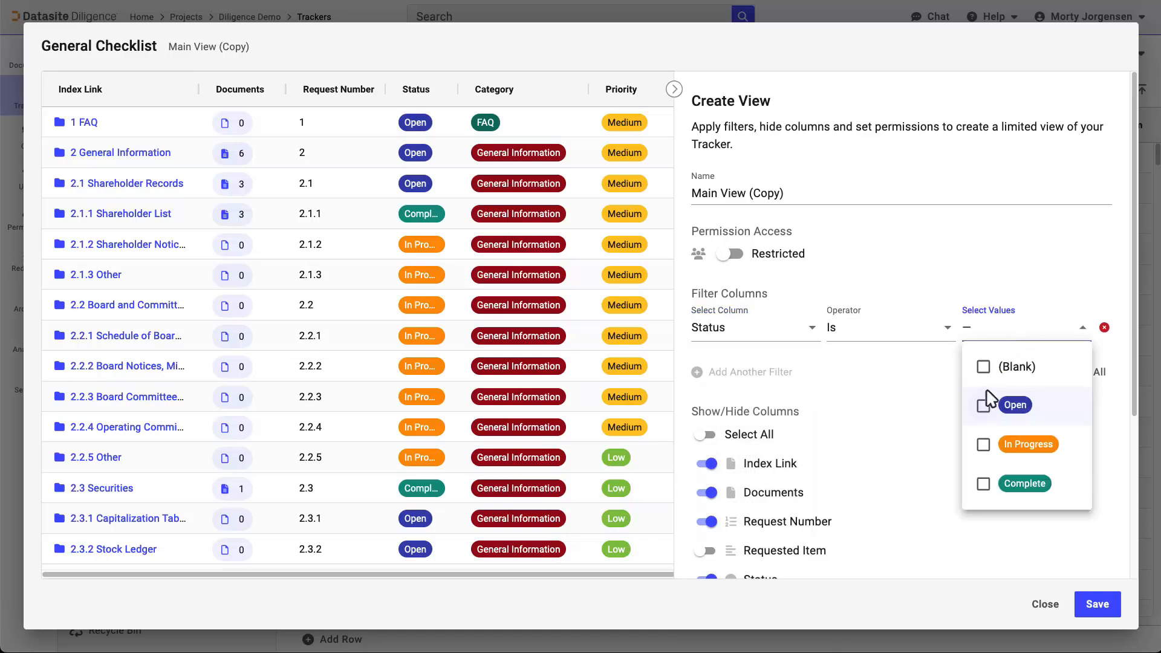
{"action": "left_click", "coordinate": [983, 405]}
{"action": "left_click", "coordinate": [751, 372]}
Add a second filter to the new view limiting rows to those whose Priority is High
{"action": "left_click", "coordinate": [751, 371]}
{"action": "left_click", "coordinate": [759, 387]}
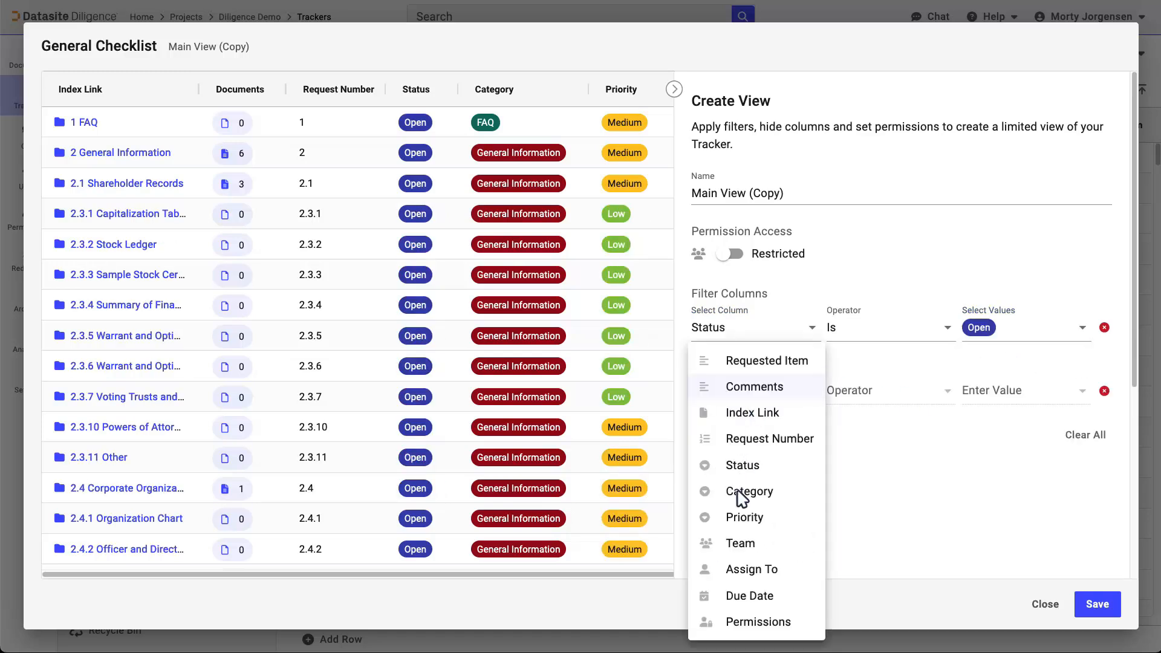
{"action": "left_click", "coordinate": [744, 513]}
{"action": "left_click", "coordinate": [999, 404]}
{"action": "left_click", "coordinate": [985, 469]}
{"action": "left_click", "coordinate": [810, 233]}
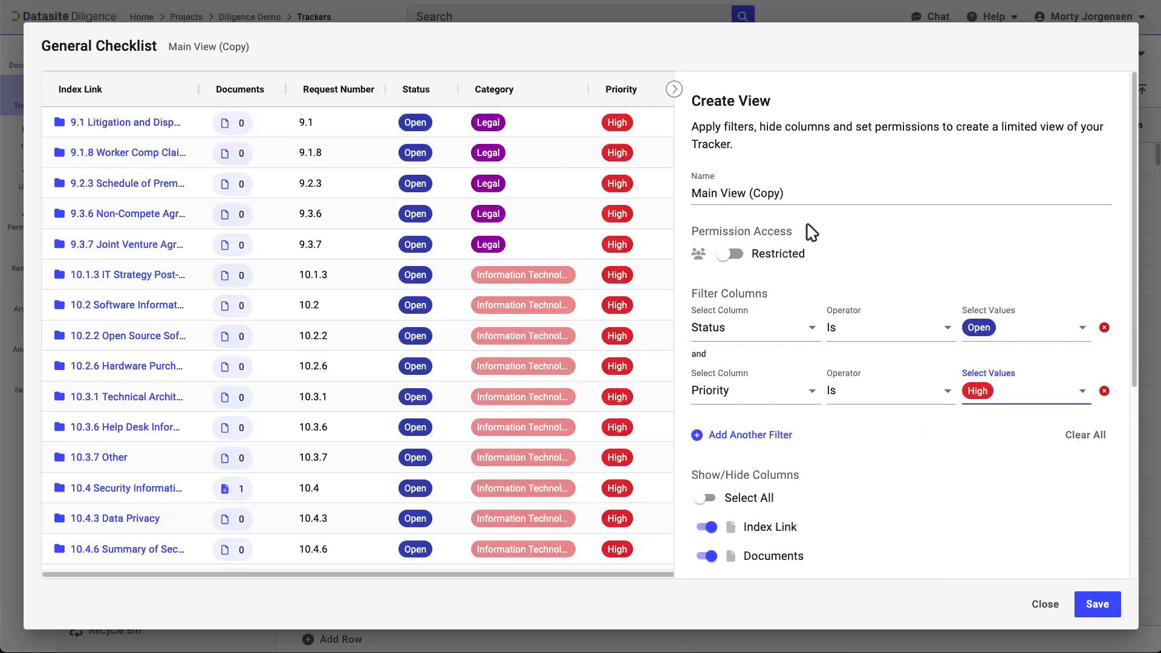
Name the new view "High Priority Open items" and save it
{"action": "triple_click", "coordinate": [811, 193]}
{"action": "type", "text": "High Priority Open items"}
{"action": "left_click", "coordinate": [1093, 603]}
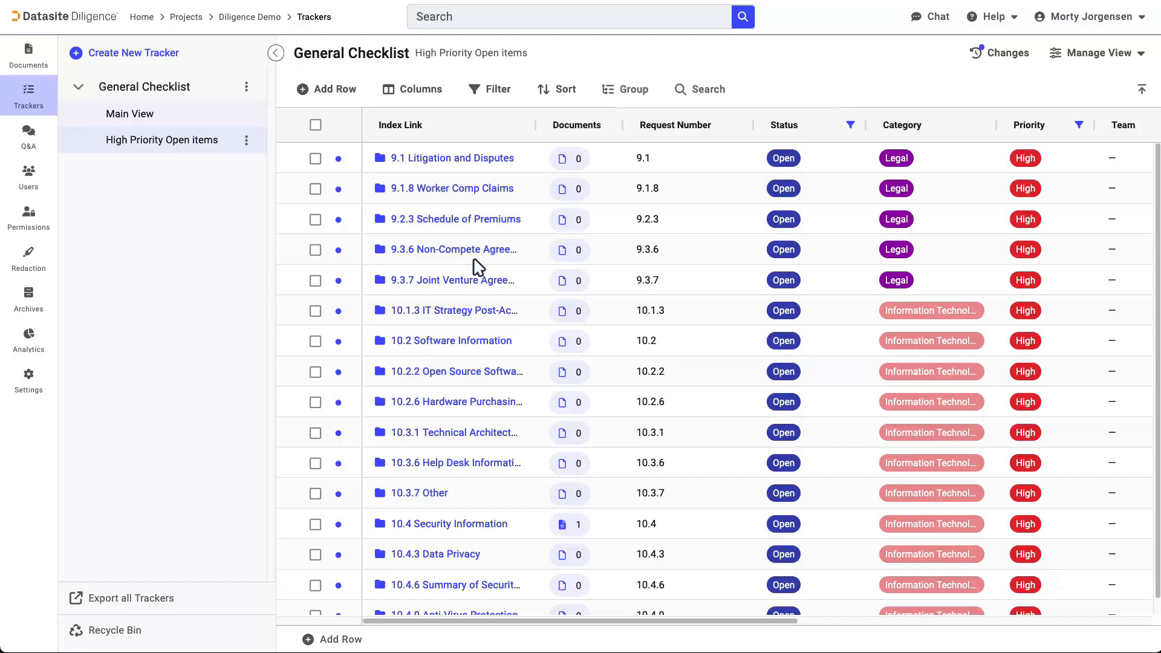
Restrict access to the High Priority Open items view and add the Audit team to those permitted
{"action": "left_click", "coordinate": [246, 139]}
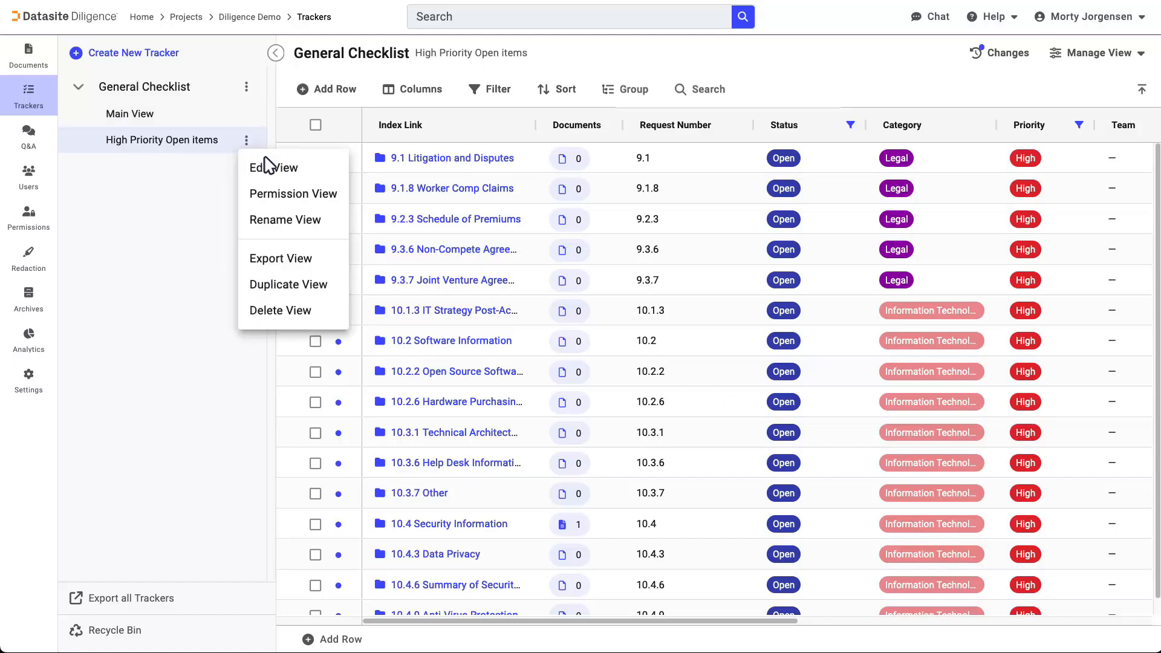
{"action": "left_click", "coordinate": [294, 194]}
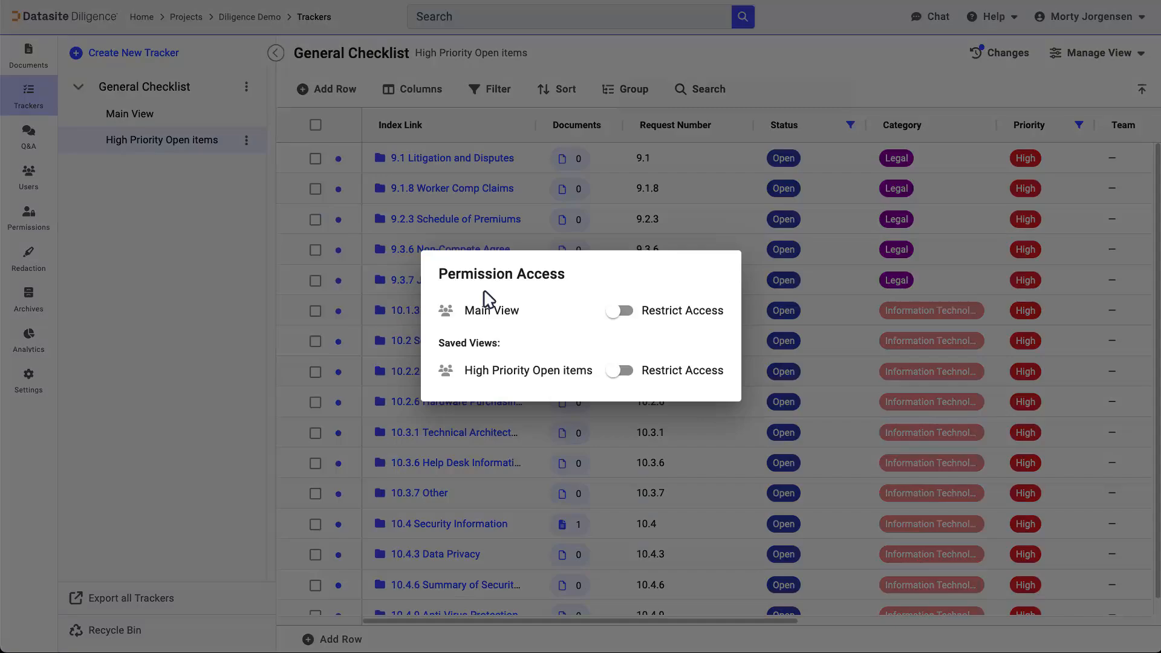
{"action": "left_click", "coordinate": [620, 370]}
{"action": "left_click", "coordinate": [707, 370]}
{"action": "left_click", "coordinate": [627, 282]}
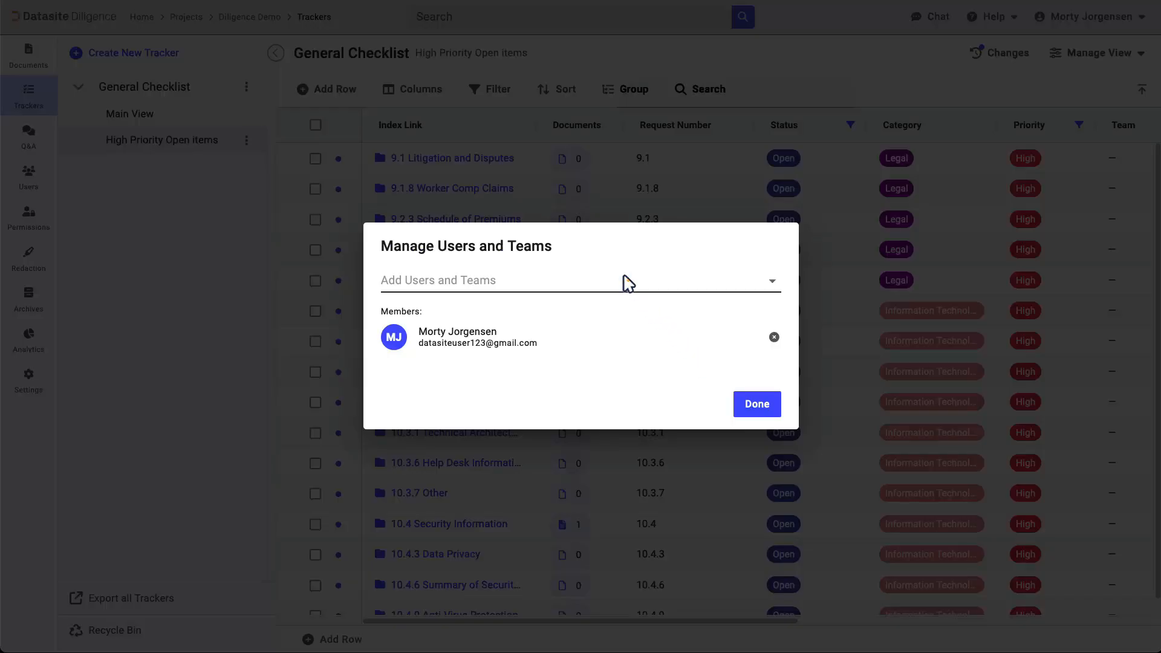
{"action": "left_click", "coordinate": [549, 545]}
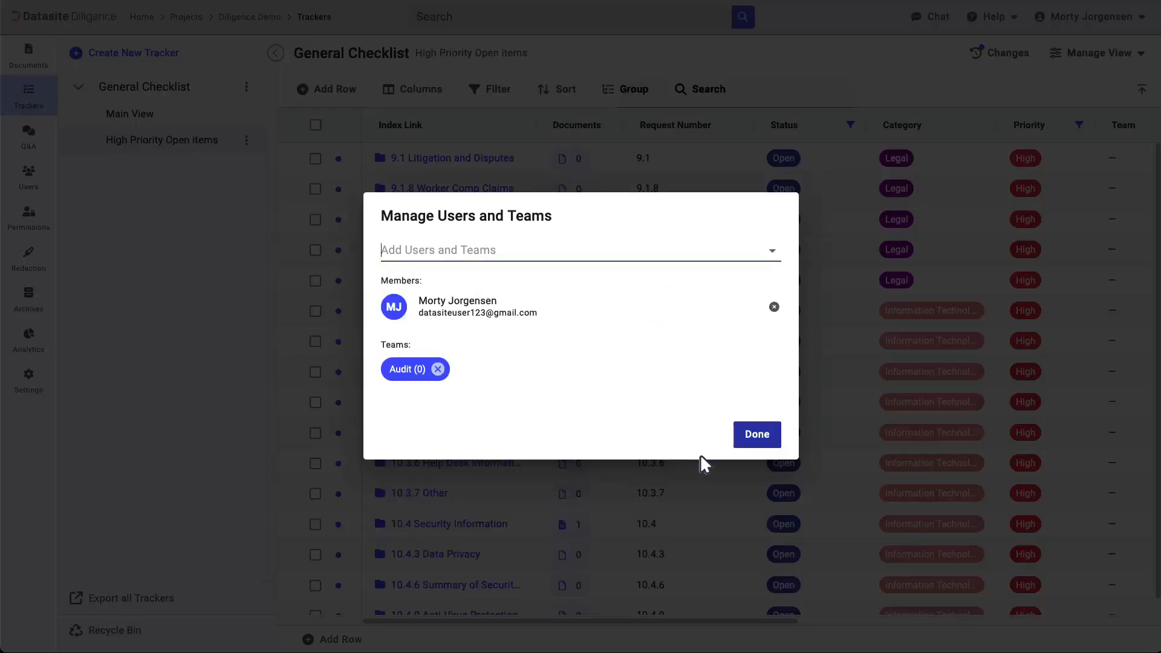
{"action": "left_click", "coordinate": [760, 433]}
{"action": "left_click", "coordinate": [786, 365]}
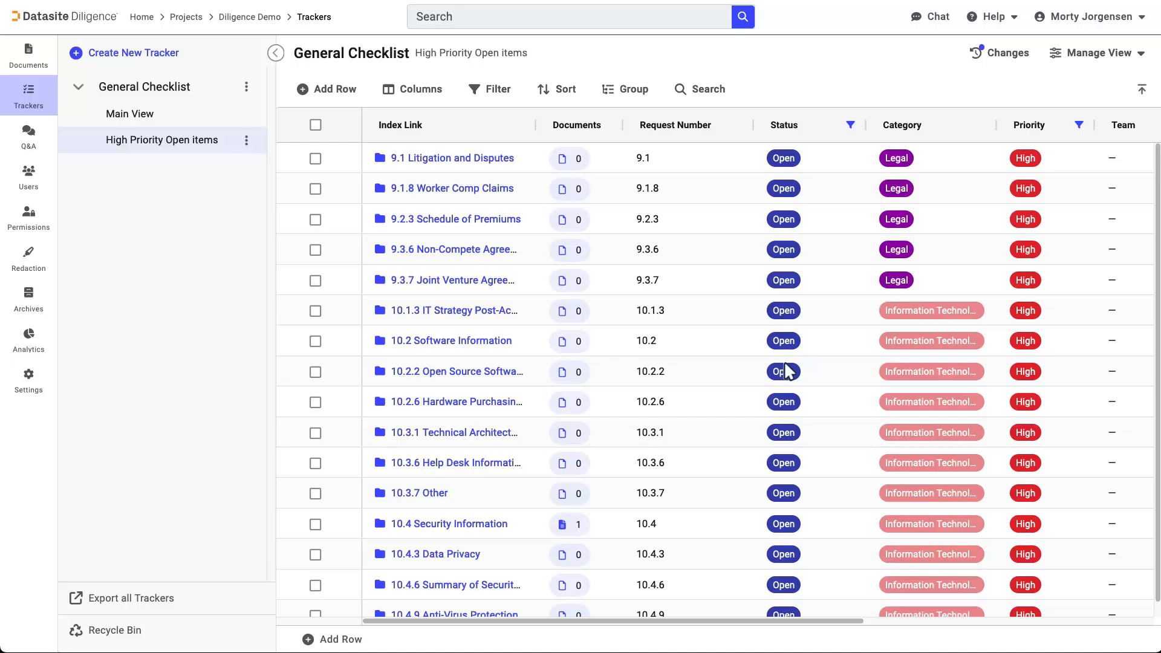
Search the High Priority Open items view for "agree" and clear the search text
{"action": "left_click", "coordinate": [705, 89]}
{"action": "type", "text": "a"}
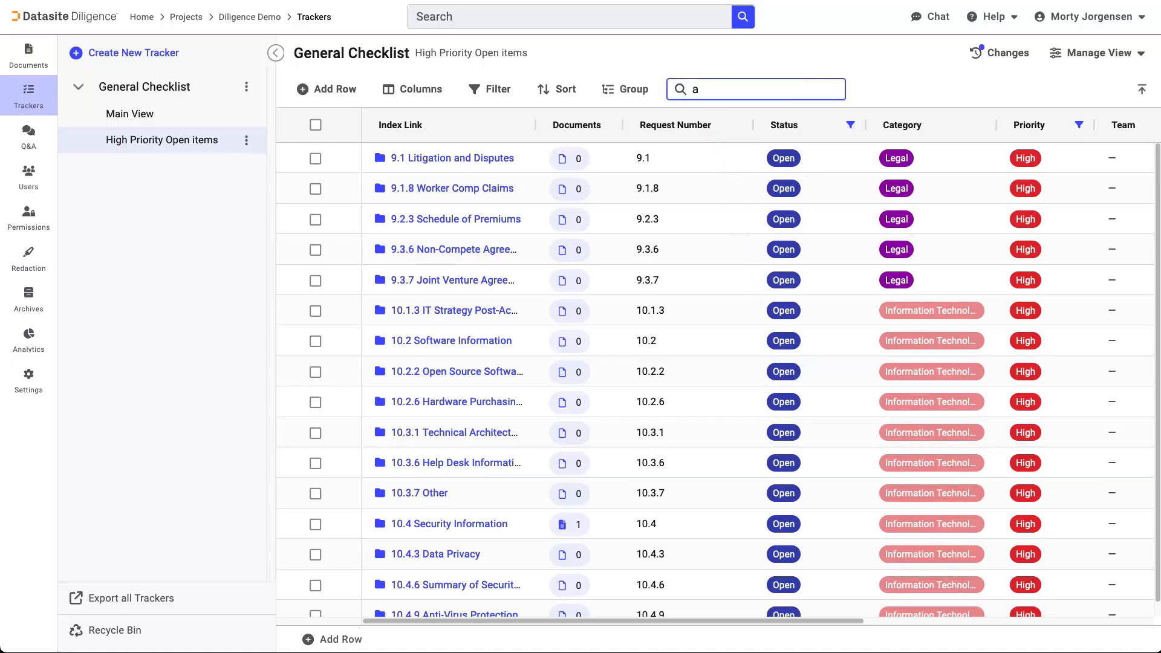
{"action": "type", "text": "gree"}
{"action": "key", "text": "BackSpace"}
{"action": "key", "text": "BackSpace"}
{"action": "key", "text": "BackSpace"}
{"action": "key", "text": "BackSpace"}
{"action": "key", "text": "BackSpace"}
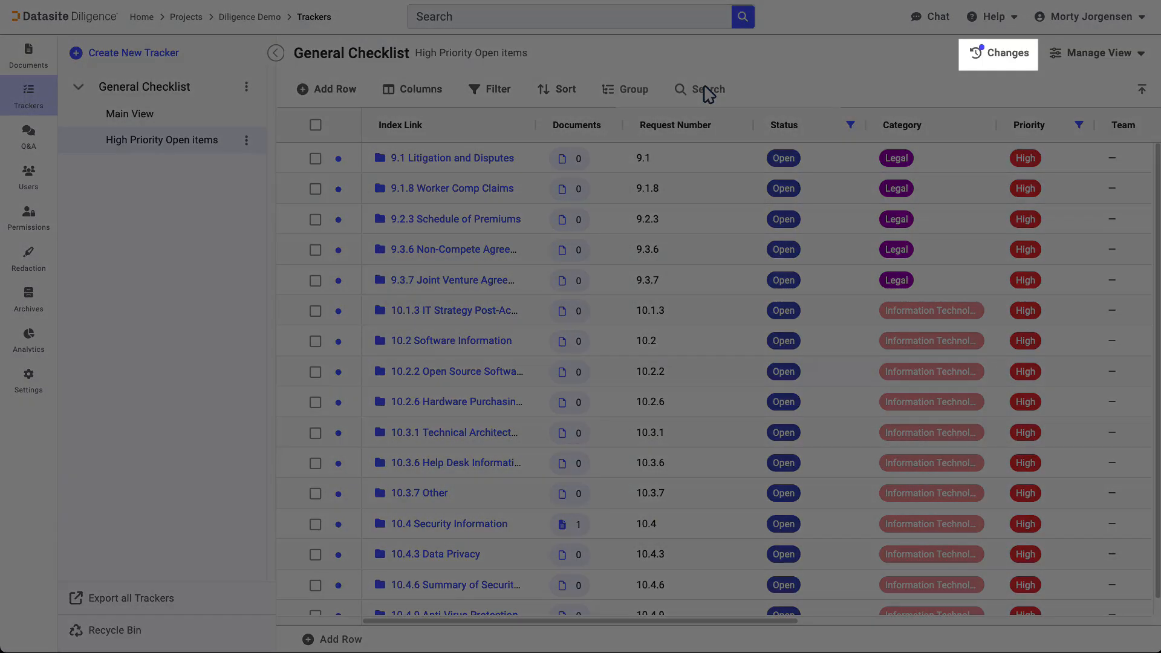
Review the tracker's change history and its available filters, and close it again
{"action": "left_click", "coordinate": [999, 55]}
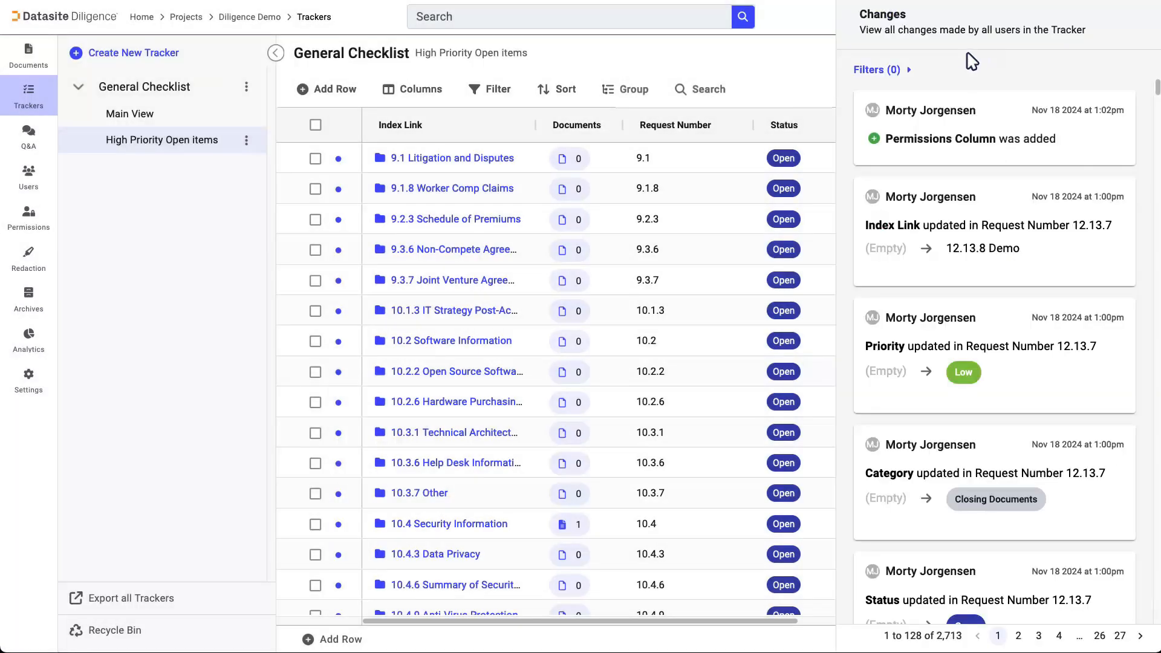
{"action": "left_click", "coordinate": [910, 71]}
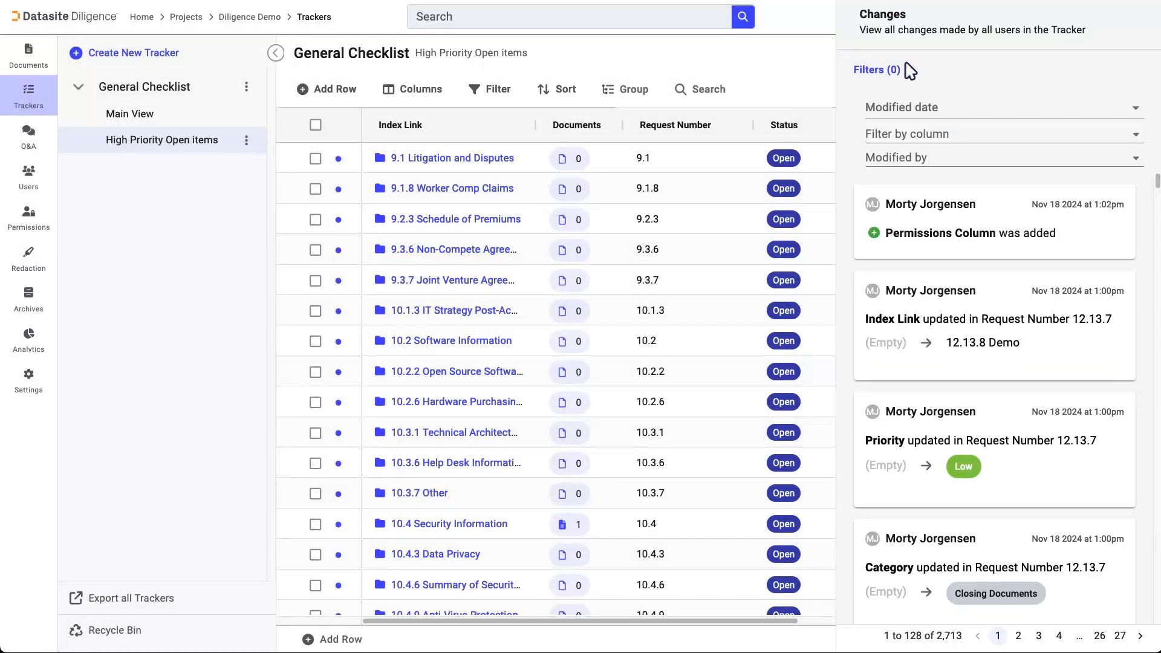
{"action": "left_click", "coordinate": [765, 53]}
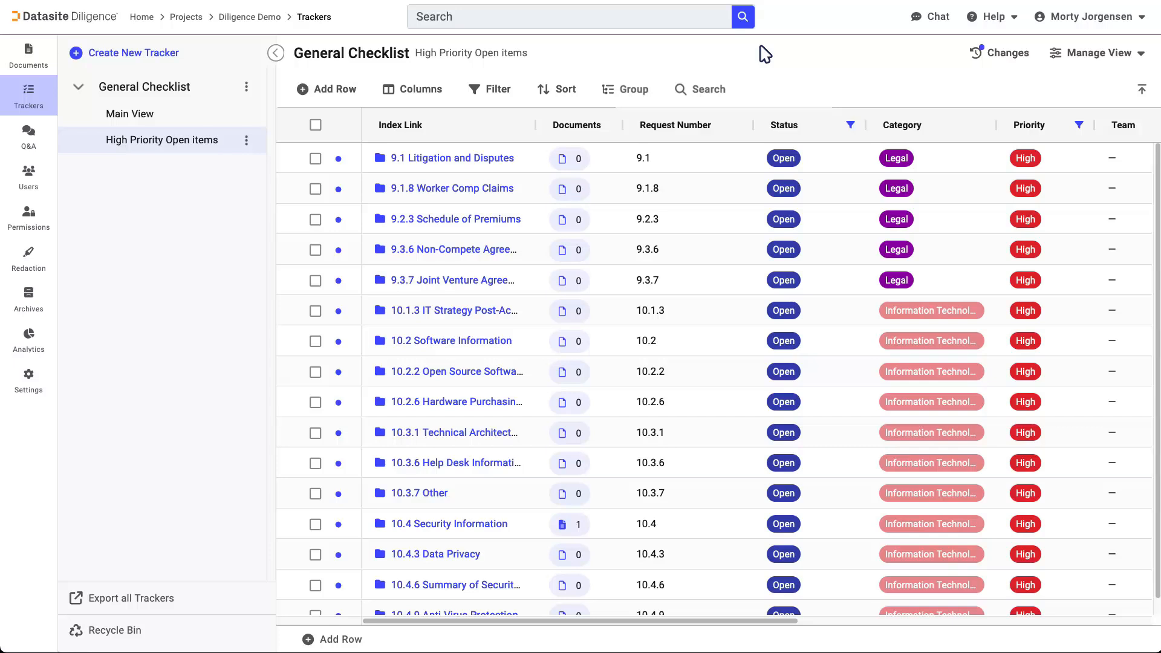